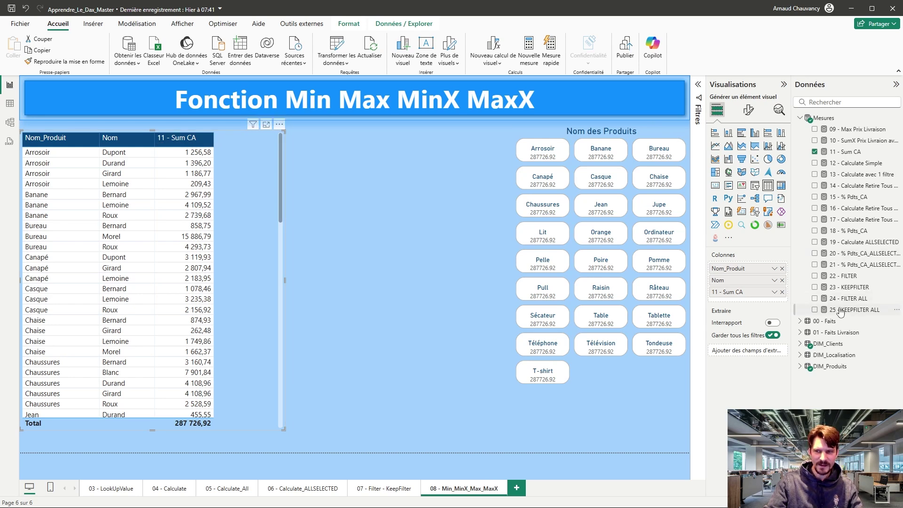
Create a measure named "26 - Min" in the Mesures table with the formula Min([11 - Sum CA]).
right_click(823, 118)
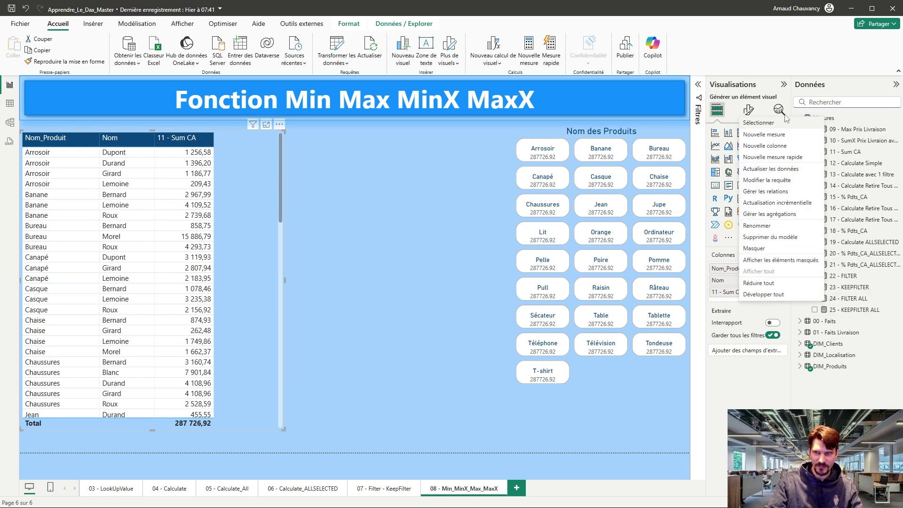
click(768, 134)
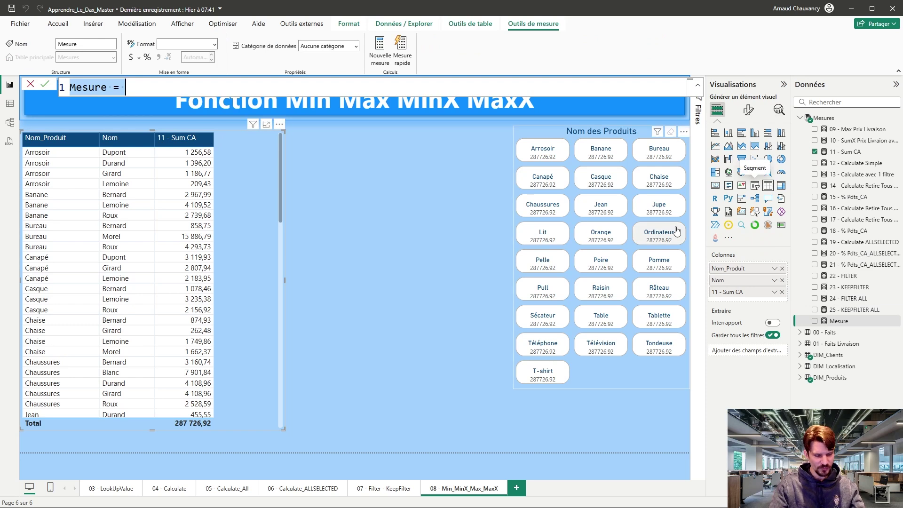
text(26)
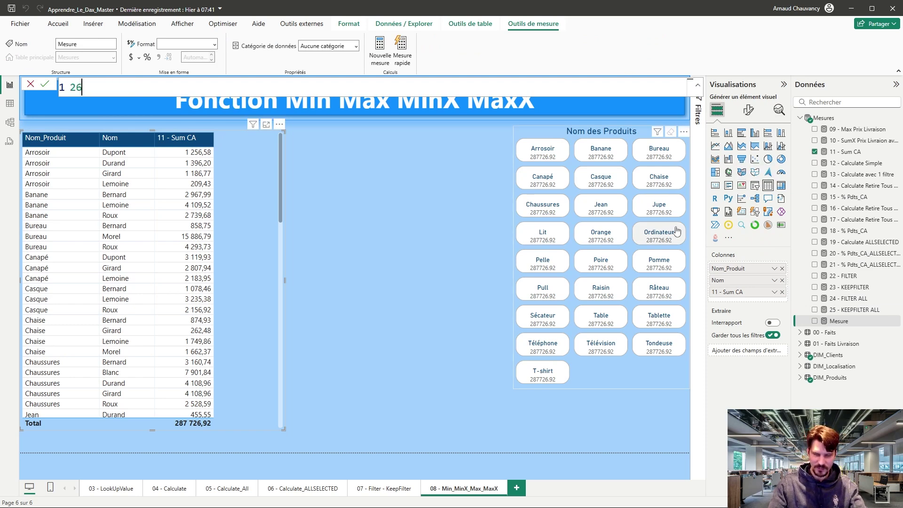
text( - Mi)
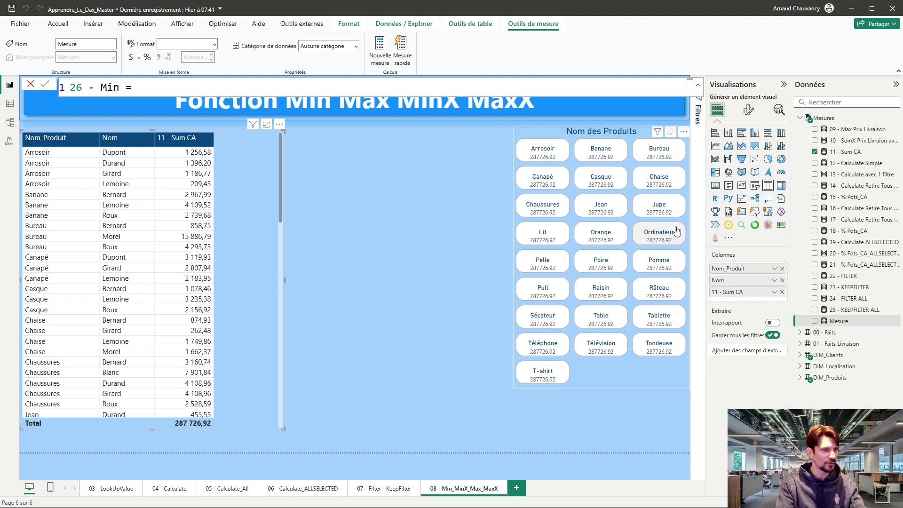
text(n =)
key(shift+Return)
text(Min()
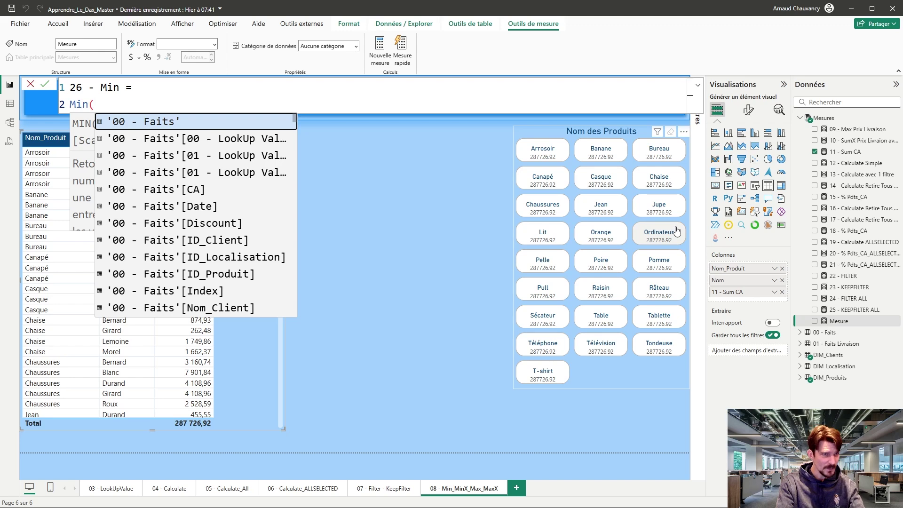
text([11)
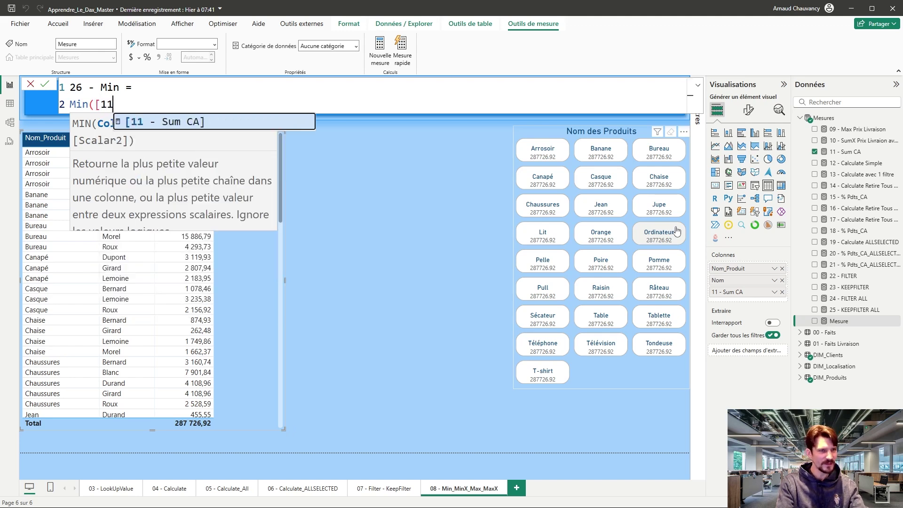
key(Tab)
text())
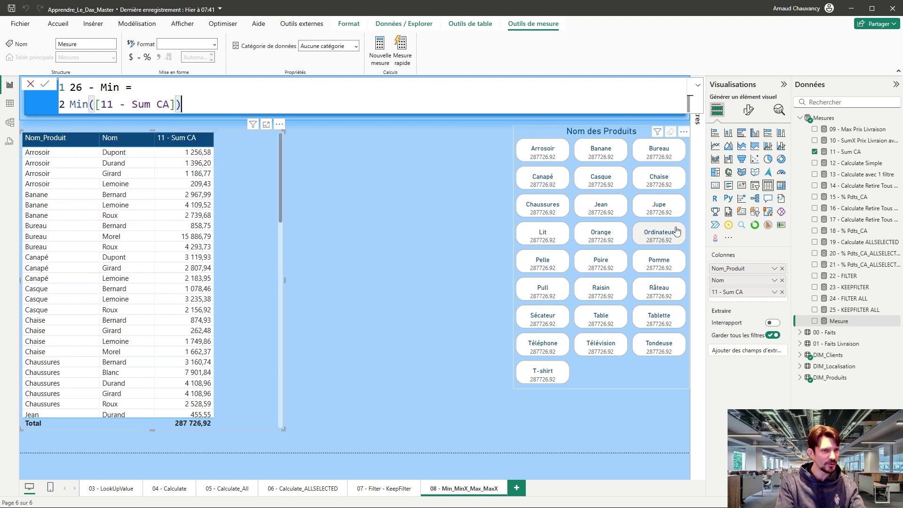
click(44, 84)
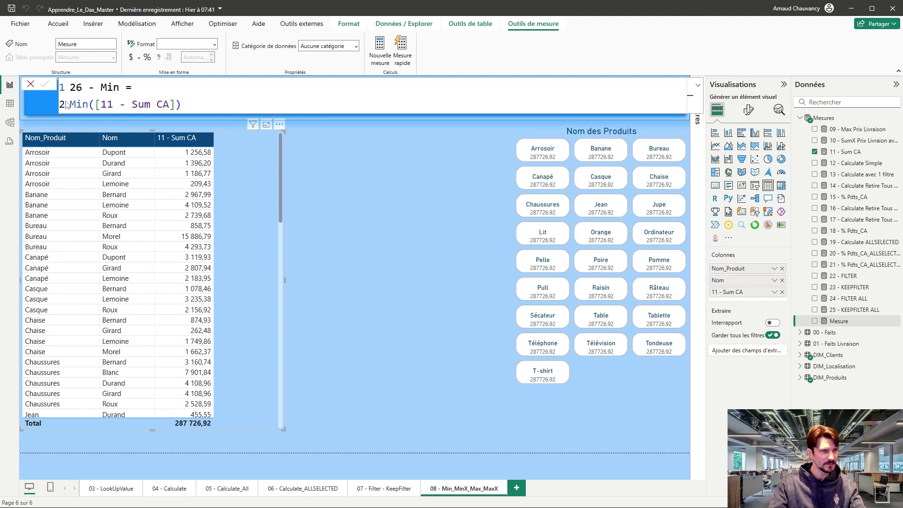
mouse_move(81, 125)
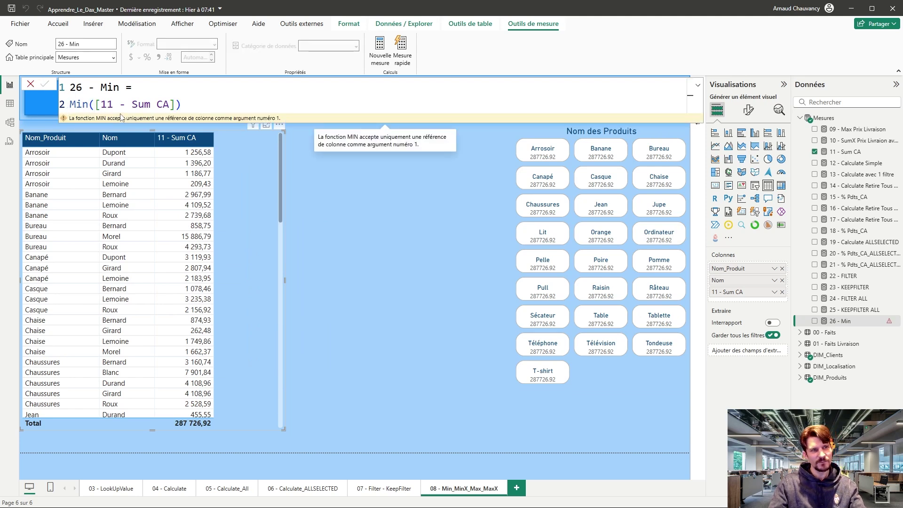
Replace the Min argument with '00 - Faits'[CA] and rename the measure "26 - Min CA".
drag(204, 99, 95, 104)
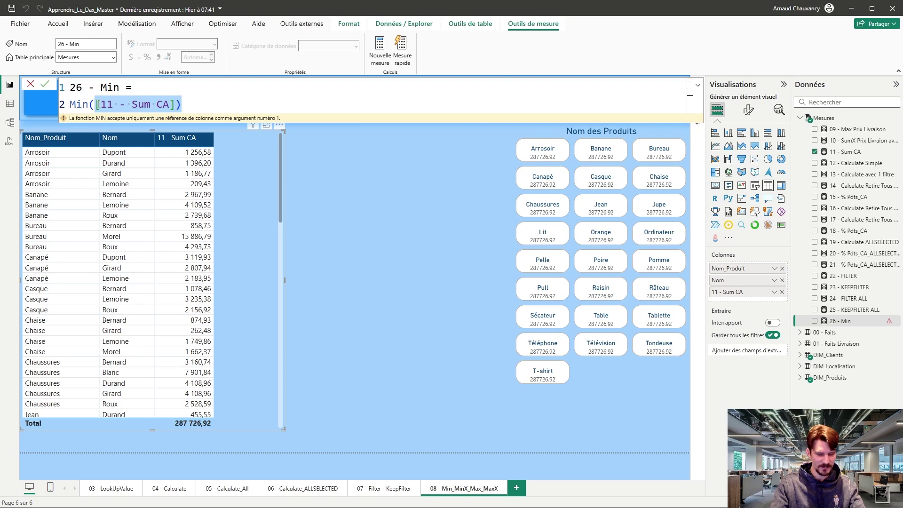
text('00 - Faits'[)
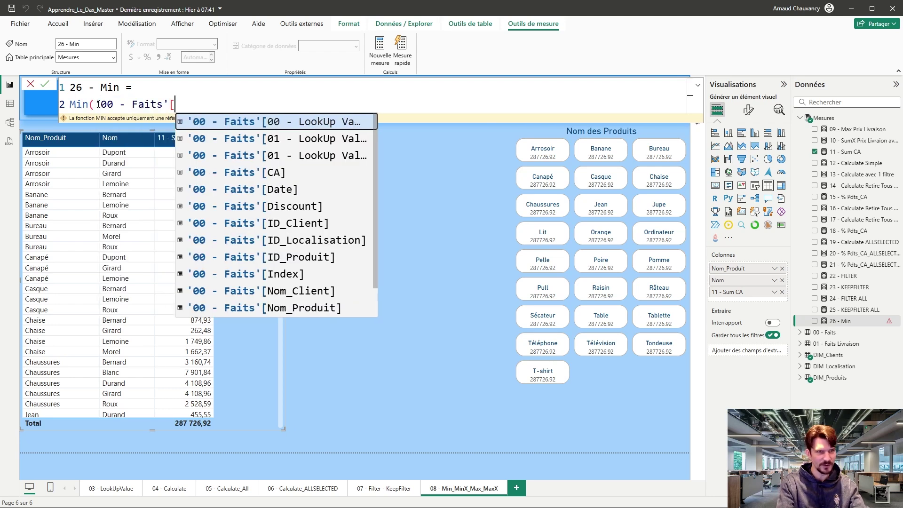
text(C)
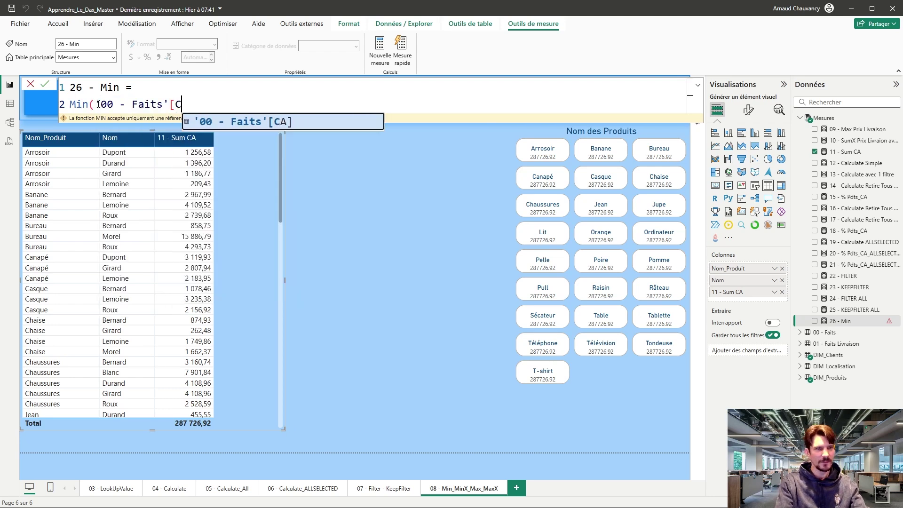
key(Tab)
text())
click(120, 86)
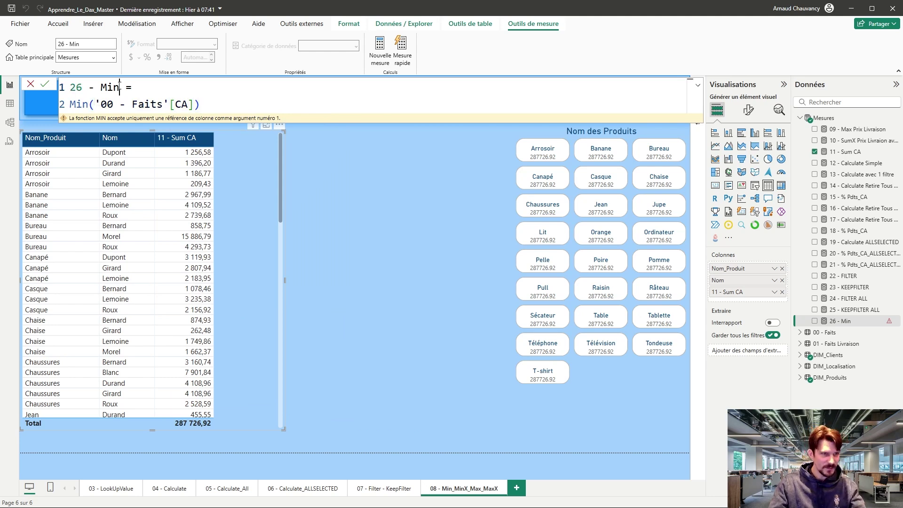
text(CA)
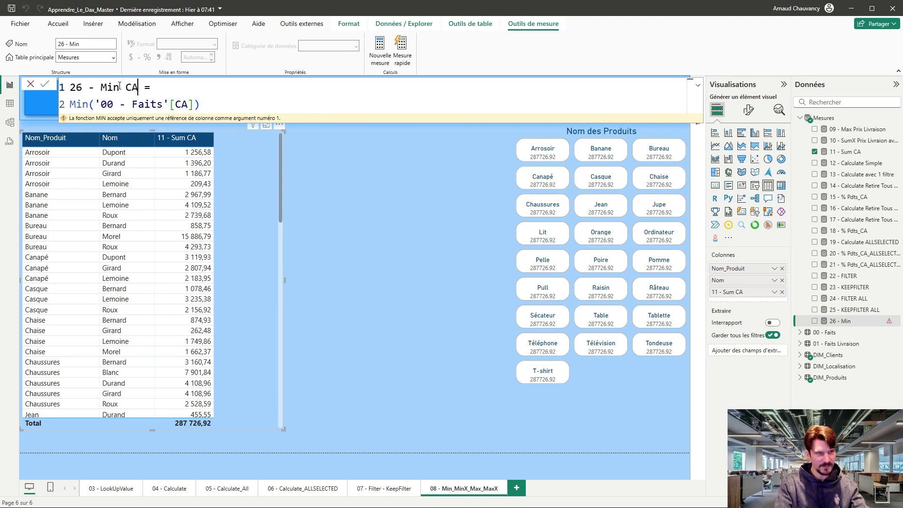
click(44, 83)
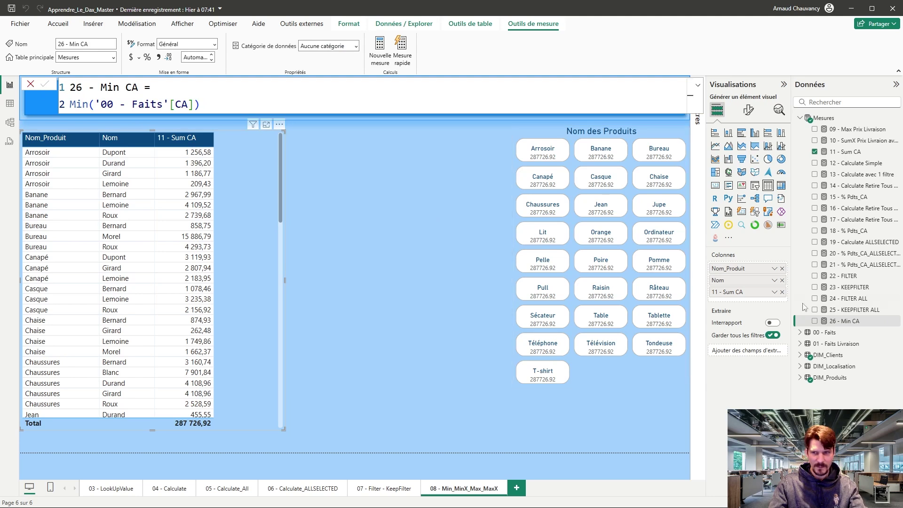
Add the 26 - Min CA measure to the product table visual, then widen the visual and its 11 - Sum CA column.
drag(841, 320, 247, 253)
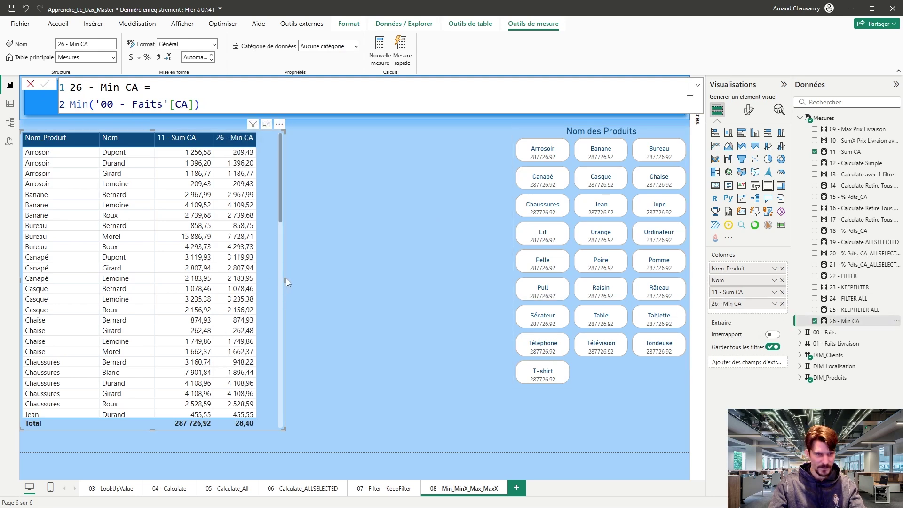
drag(285, 281, 373, 280)
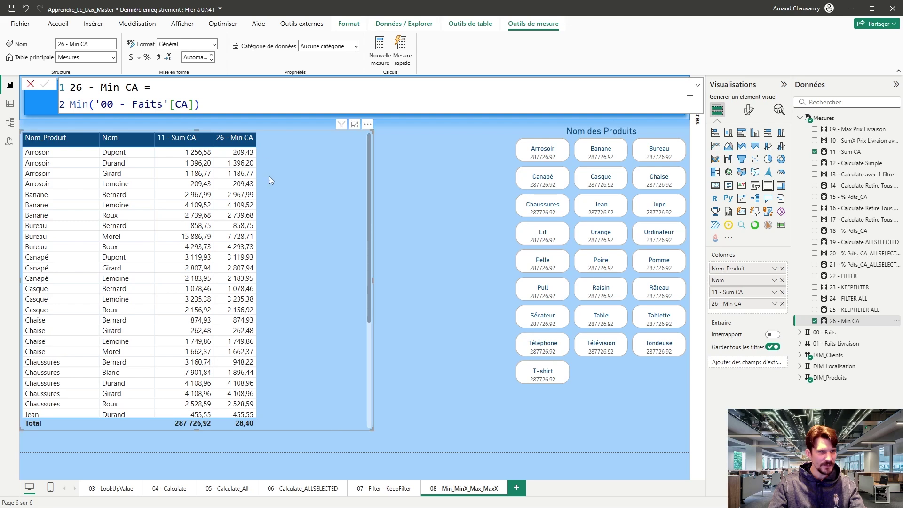
drag(213, 137, 298, 138)
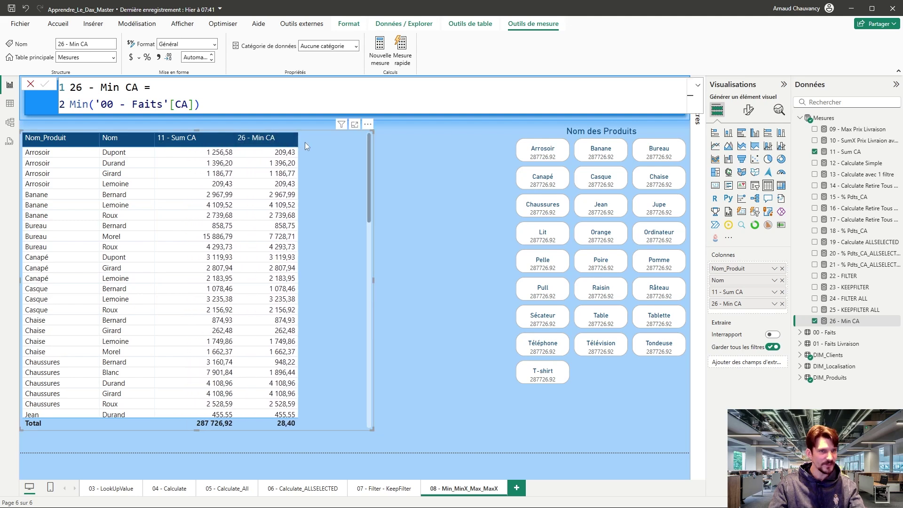
Change the measure's column reference to '00 - Faits'[Quantité] and rename it "26 - Min quantité".
double_click(186, 101)
key(BackSpace)
text(qua)
key(Tab)
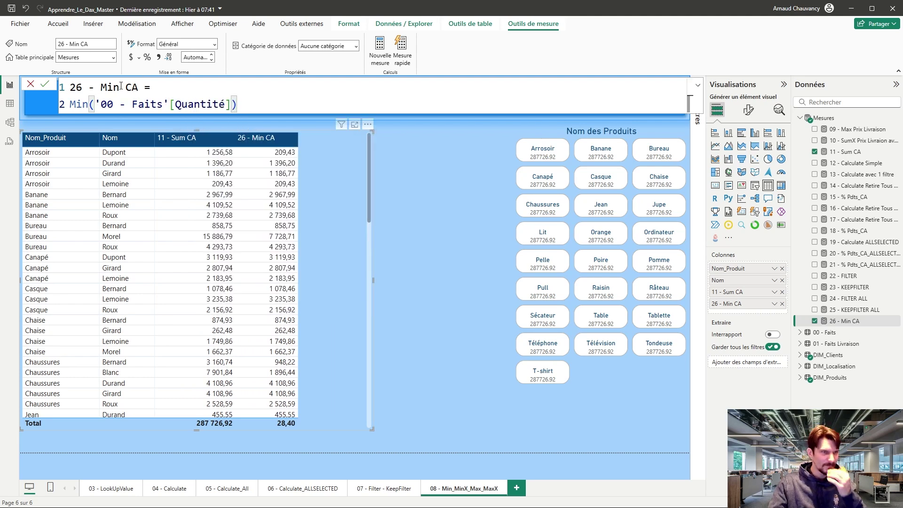
click(143, 89)
key(BackSpace)
key(BackSpace)
text(quantité)
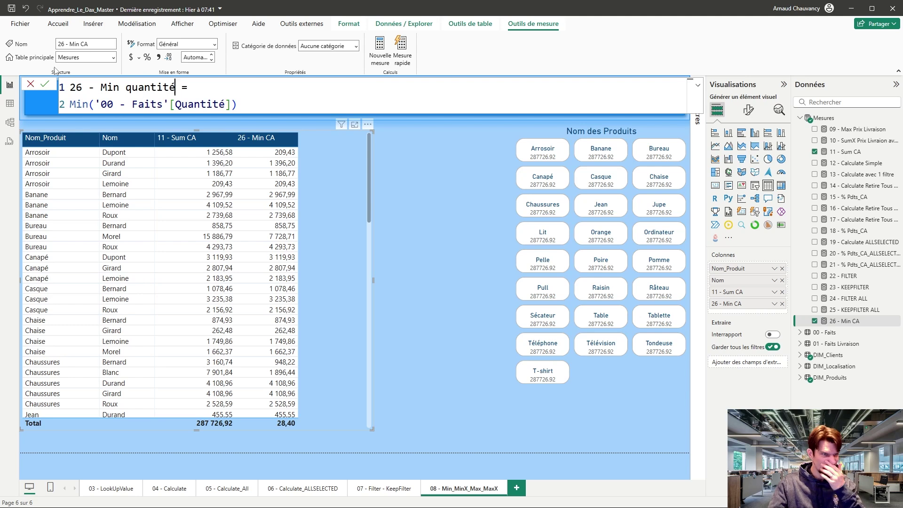
key(Return)
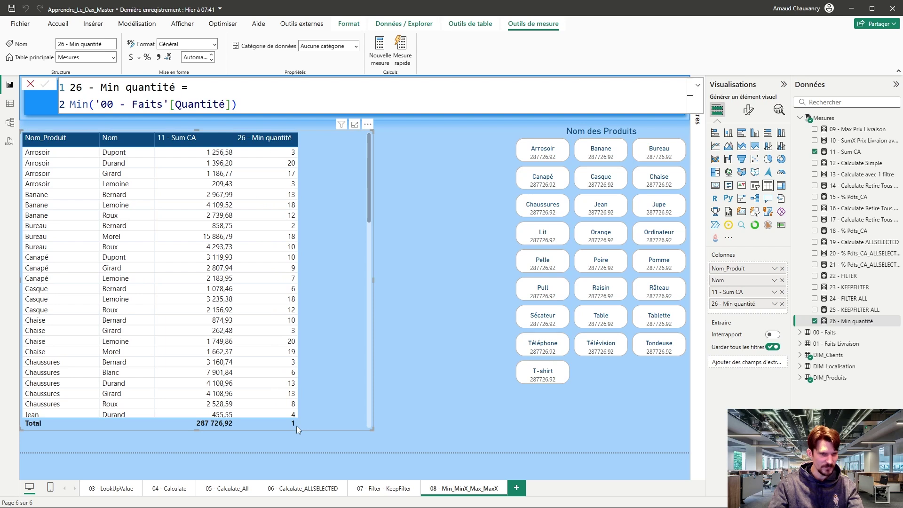
Check the smallest Quantité by sorting that column ascending in the 00 - Faits data table, and return to the report.
click(10, 103)
click(823, 332)
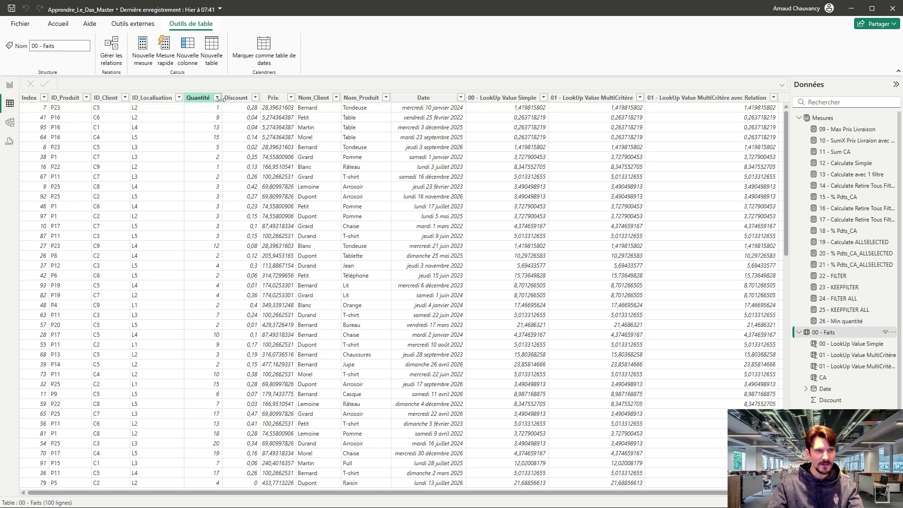
click(198, 99)
click(217, 97)
click(241, 111)
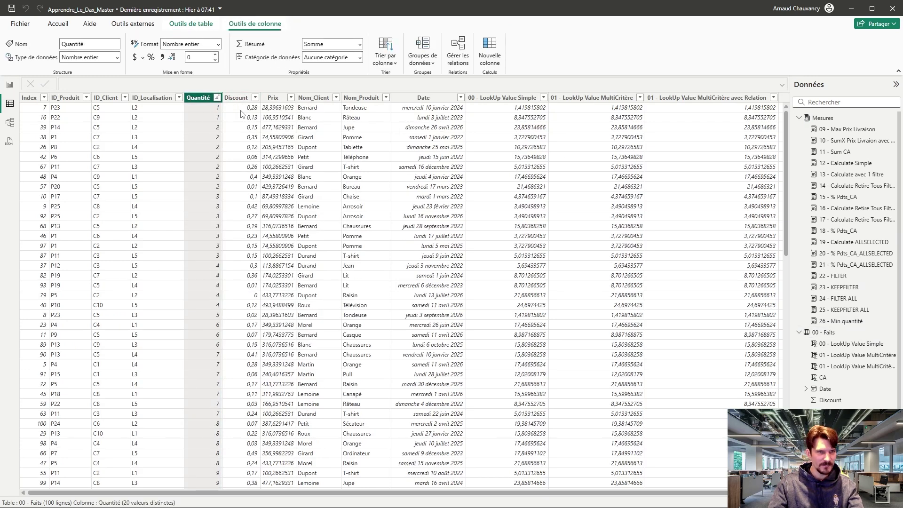
click(9, 84)
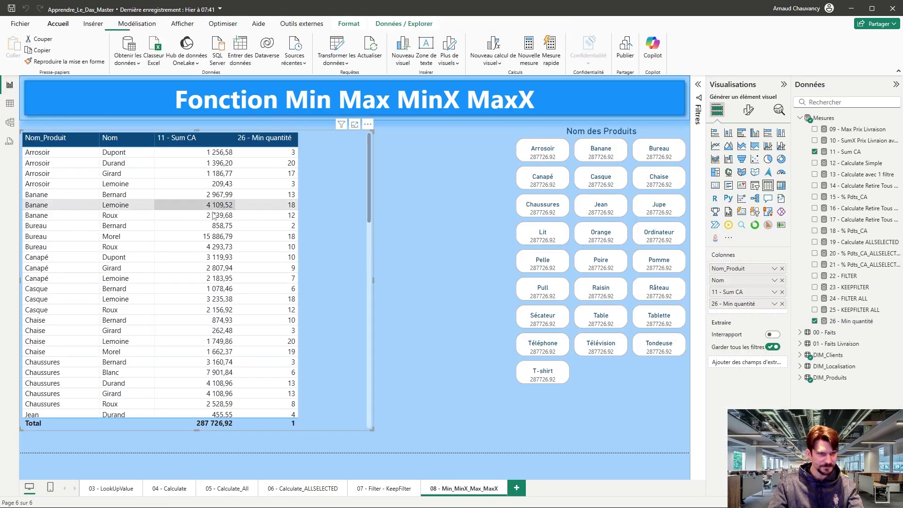
Copy the 26 - Min quantité formula into a new measure and name it "27 - Max quantité".
click(853, 321)
drag(237, 105, 56, 98)
key(ctrl+c)
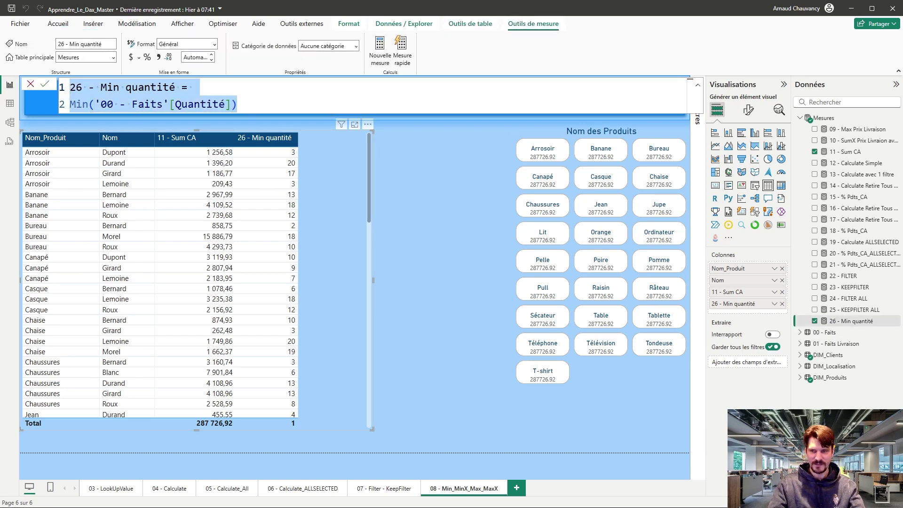
key(Return)
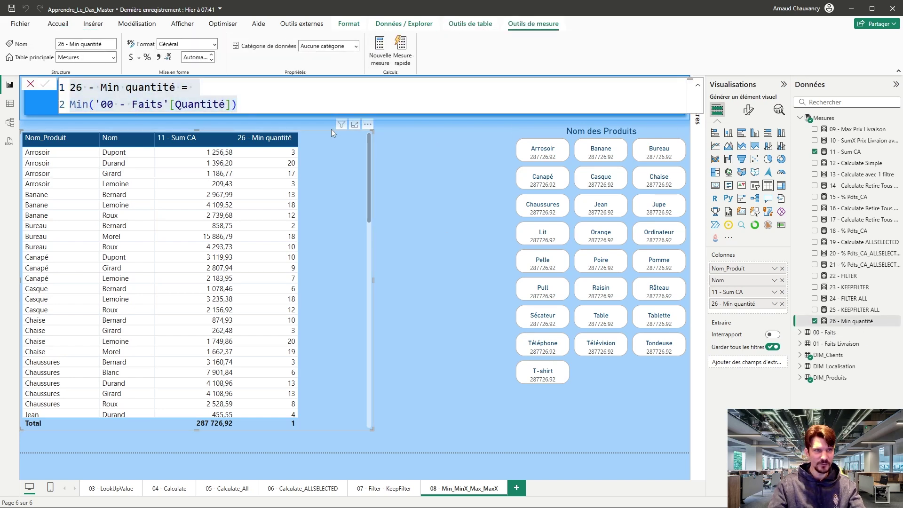
click(379, 47)
key(ctrl+v)
double_click(80, 94)
text(27)
key(Delete)
key(Delete)
text(ax)
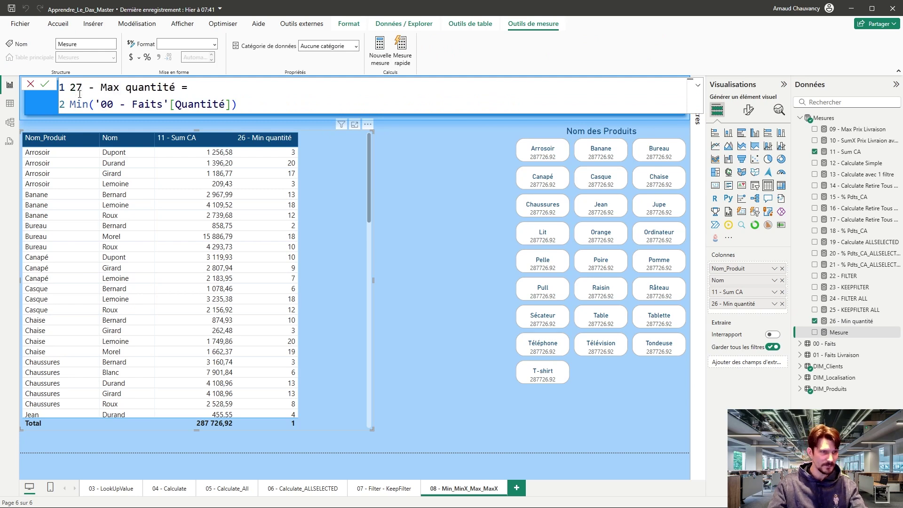
Change the new measure's function from Min to Max, save it, and add it to the product table visual.
click(89, 104)
key(BackSpace)
key(BackSpace)
text(ax)
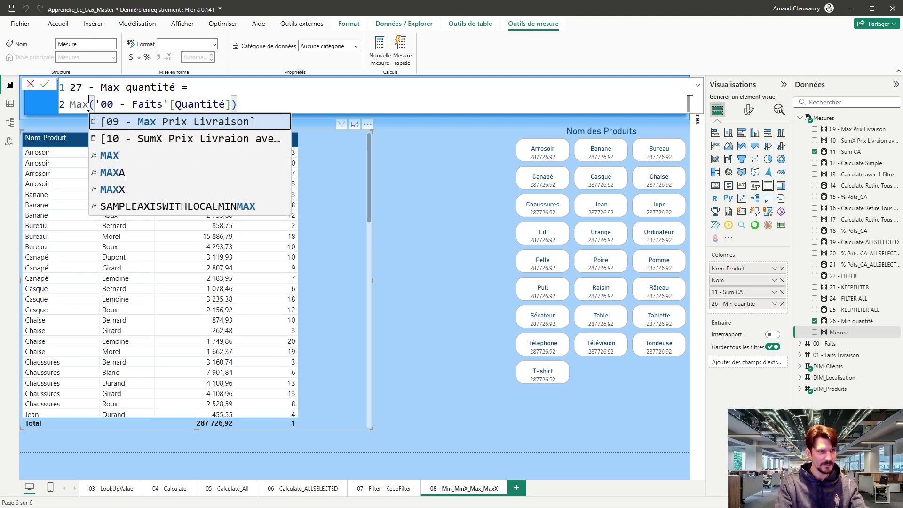
key(Escape)
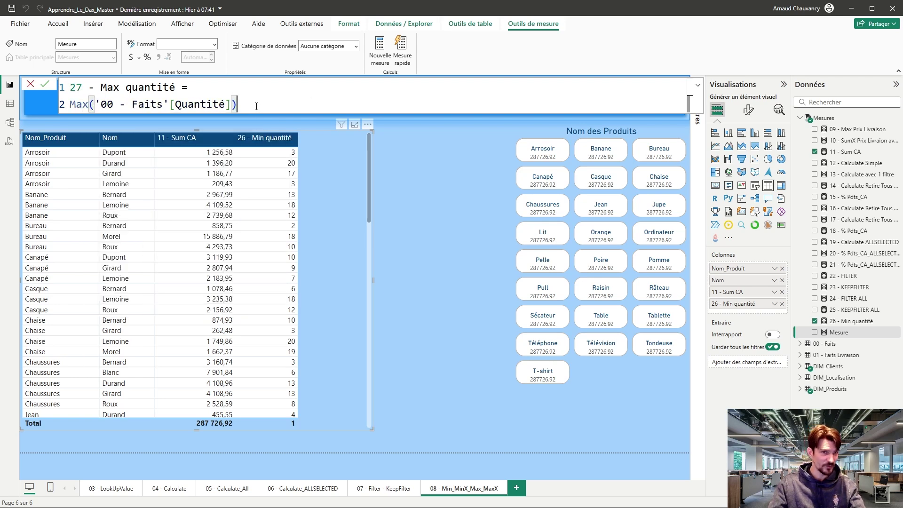
drag(256, 105, 13, 70)
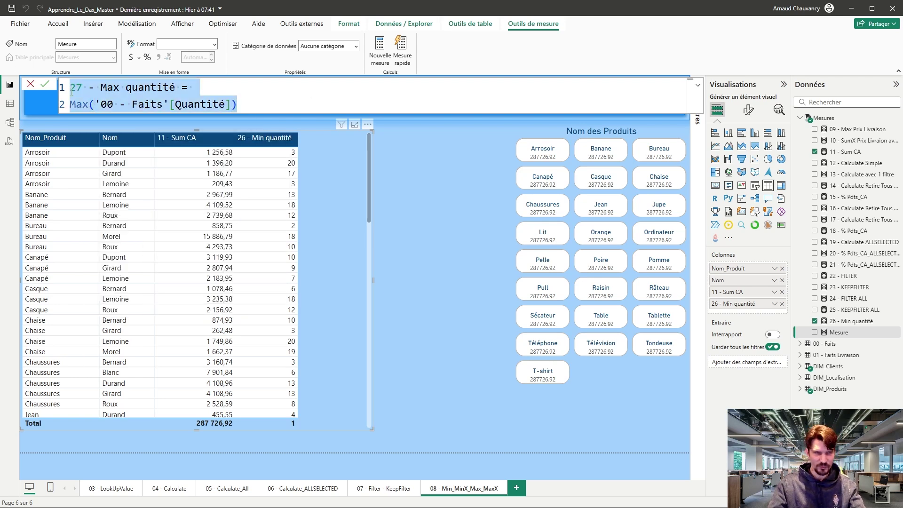
click(45, 84)
drag(847, 335, 399, 280)
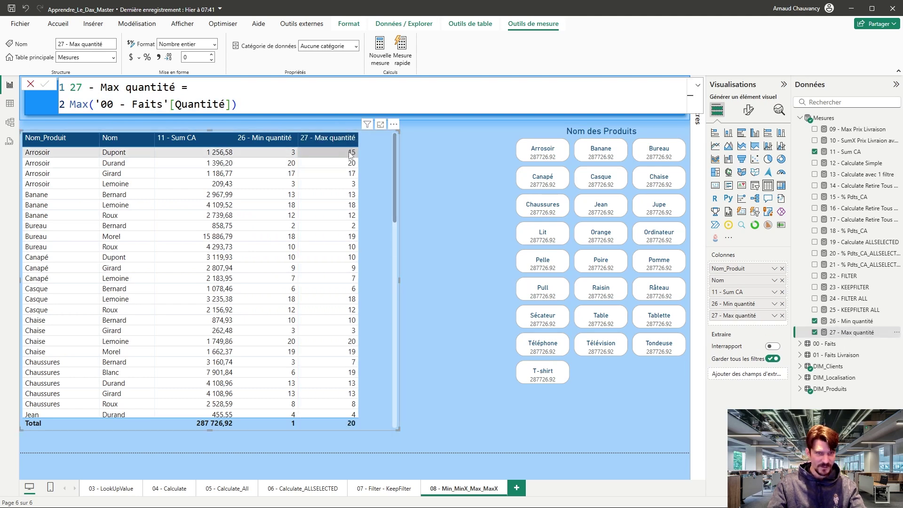
Check the largest Quantité by sorting that column descending in the 00 - Faits data table, and return to the report.
click(10, 103)
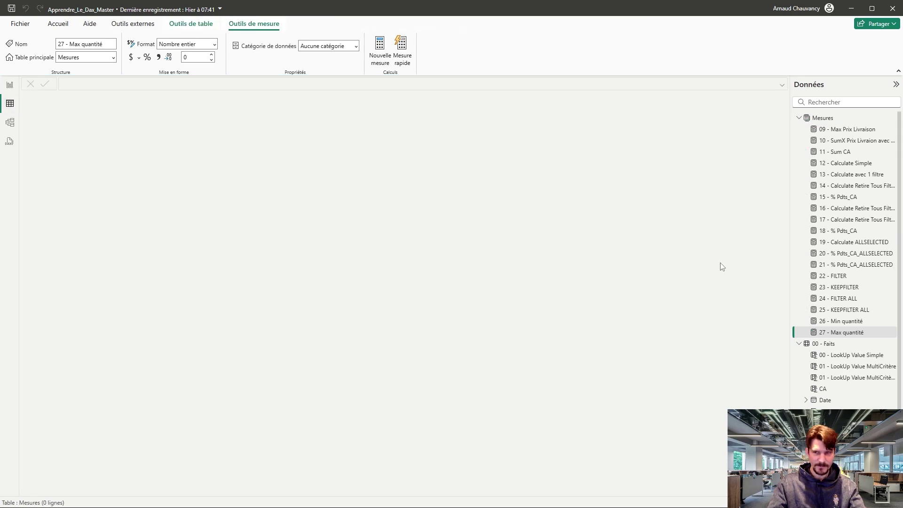
click(825, 344)
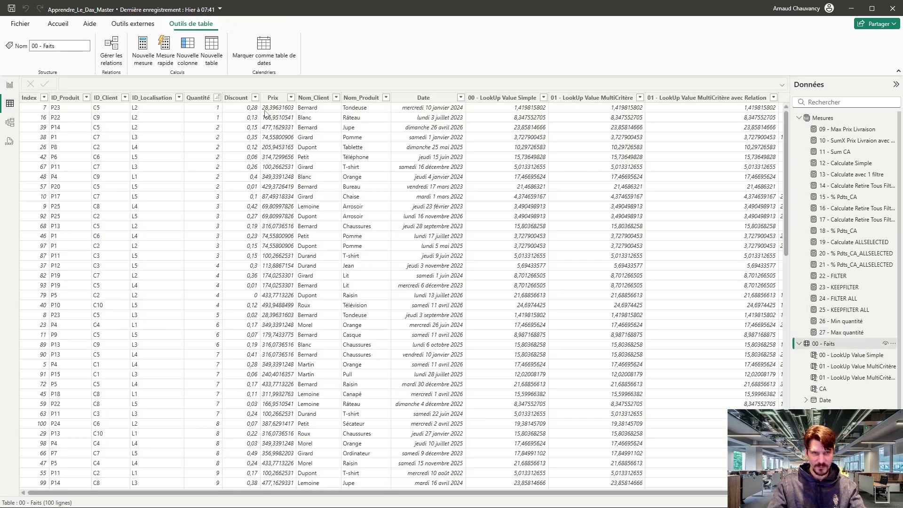
click(217, 97)
click(245, 119)
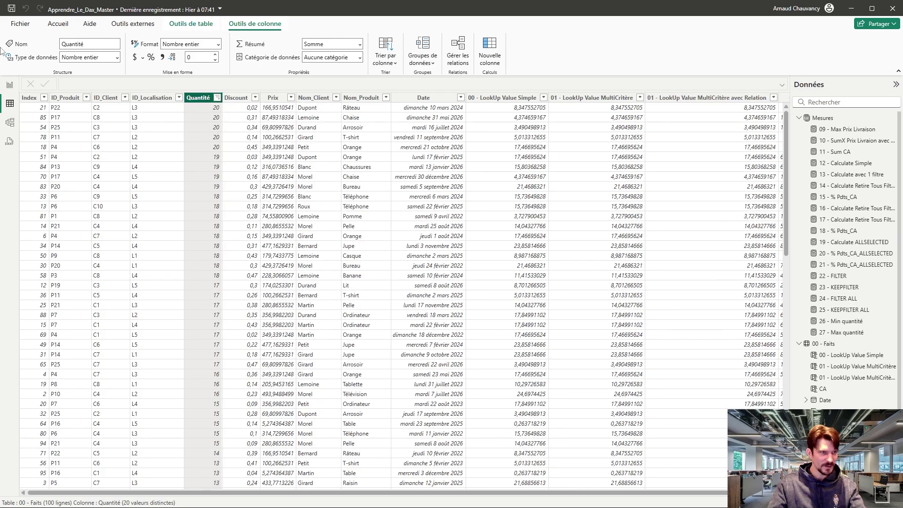
click(12, 84)
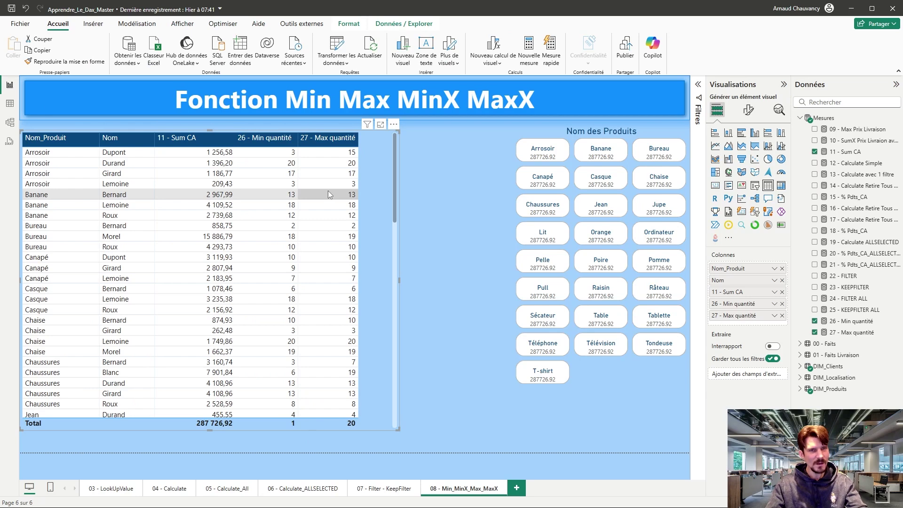
Widen the product table visual and create a new measure in the Mesures table named "28 - Max CA NE PAS FAIRE".
drag(399, 278, 491, 277)
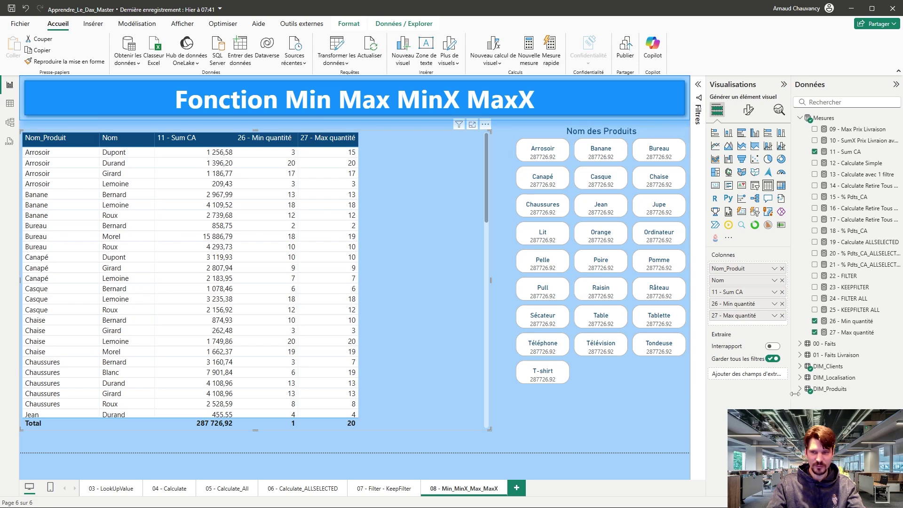
right_click(822, 118)
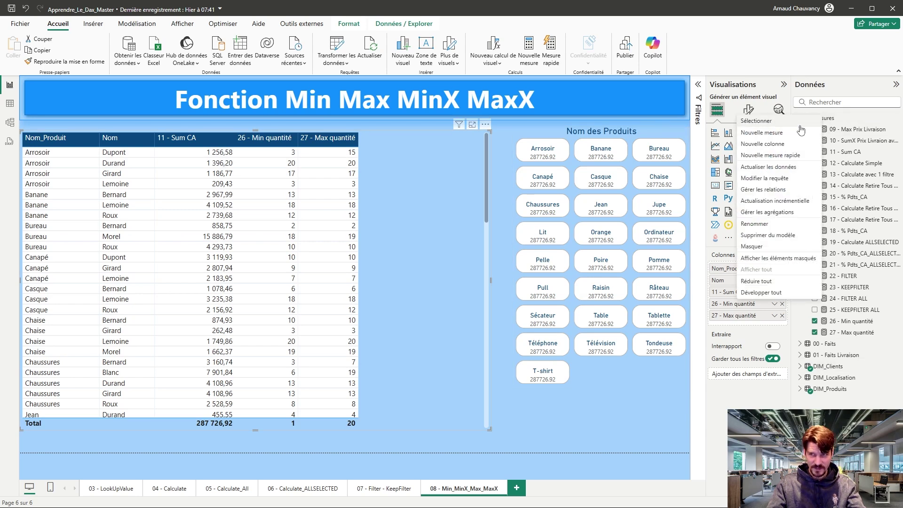
click(799, 132)
text(28 - M)
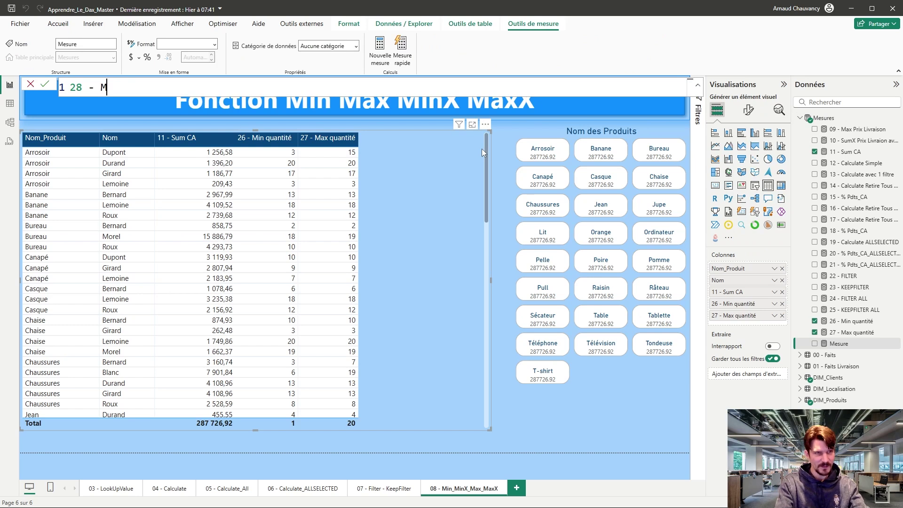
text(ax CA NE PAS FAIRE =)
key(shift+Return)
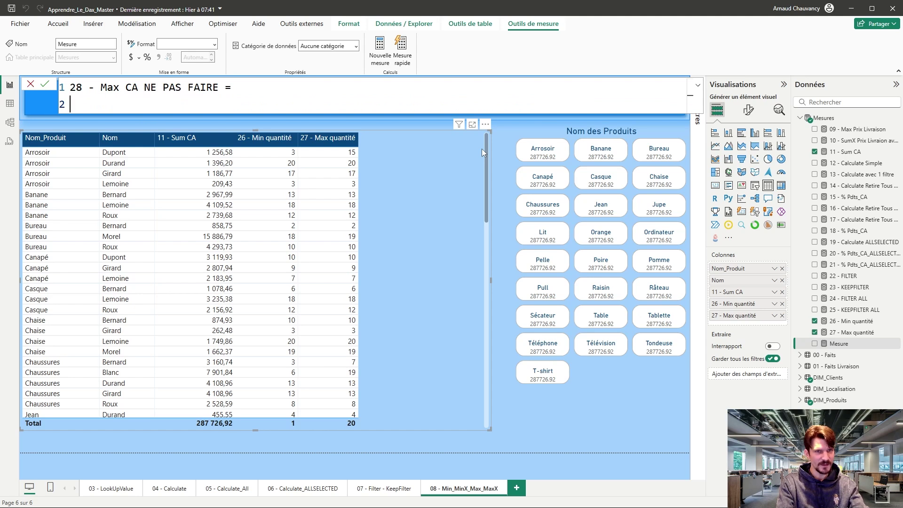
Define the measure as max('00 - Faits'[prix])*max('00 - Faits'[Quantité]), save it, and add it to the product table visual.
text(max()
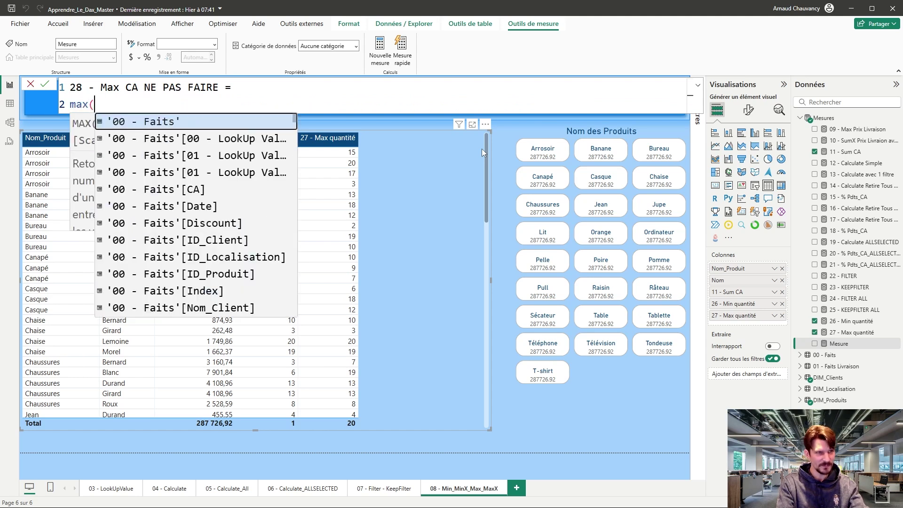
key(Tab)
text([prix)
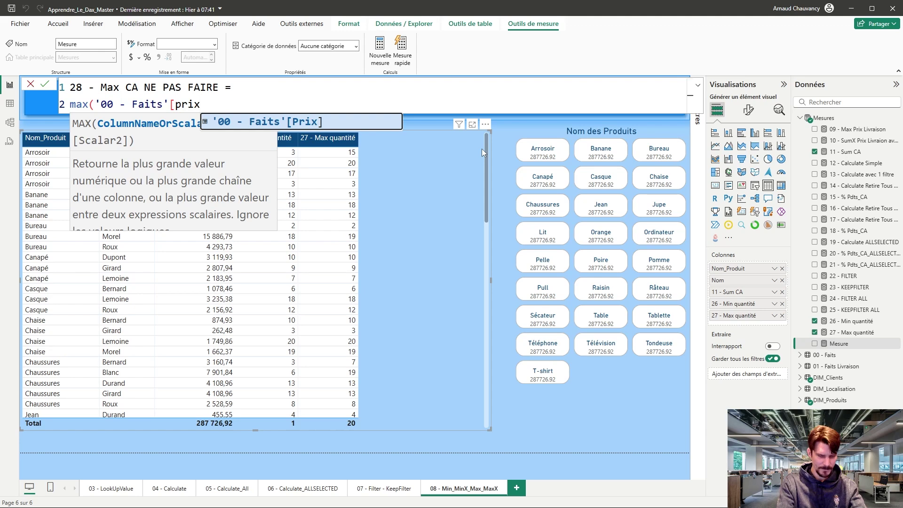
text(])*)
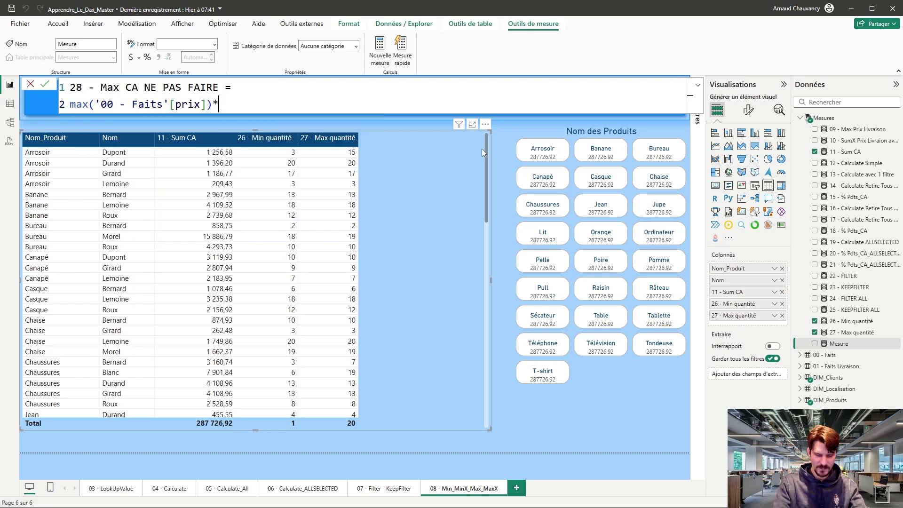
text(max('00 - Faits')
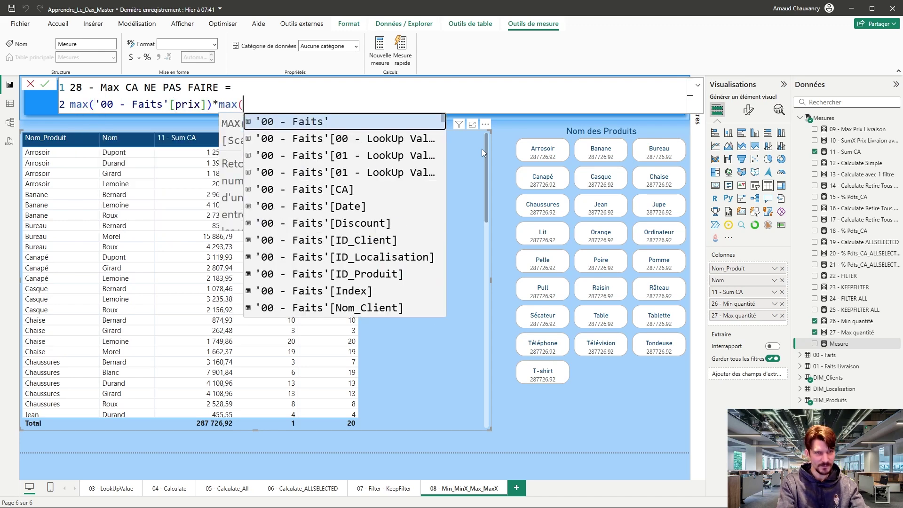
text([qua)
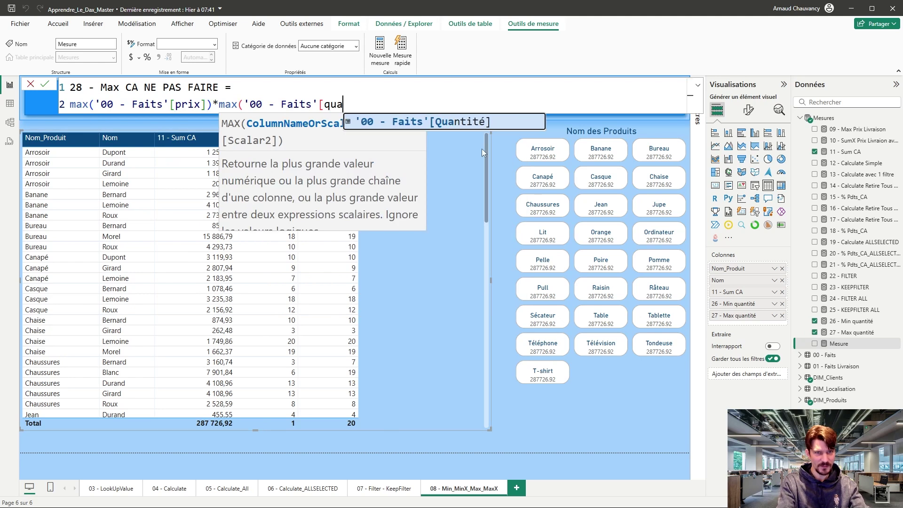
key(Tab)
text())
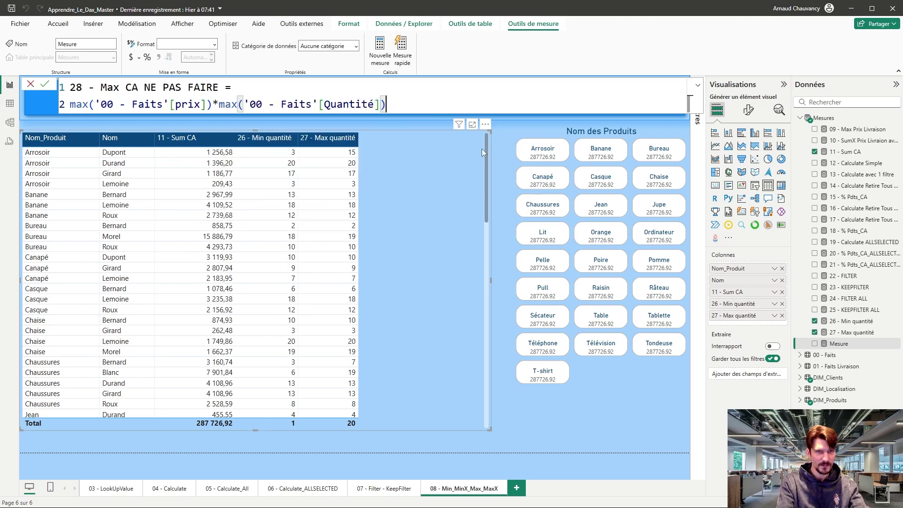
click(45, 84)
drag(860, 344, 423, 267)
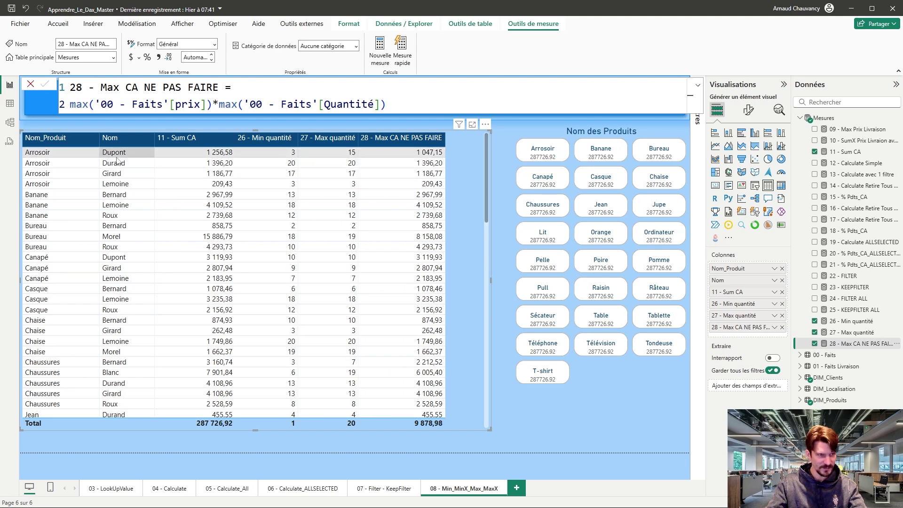
Filter the 00 - Faits data table's Nom_Client column to the customer in the report table's first Arrosoir row.
click(9, 104)
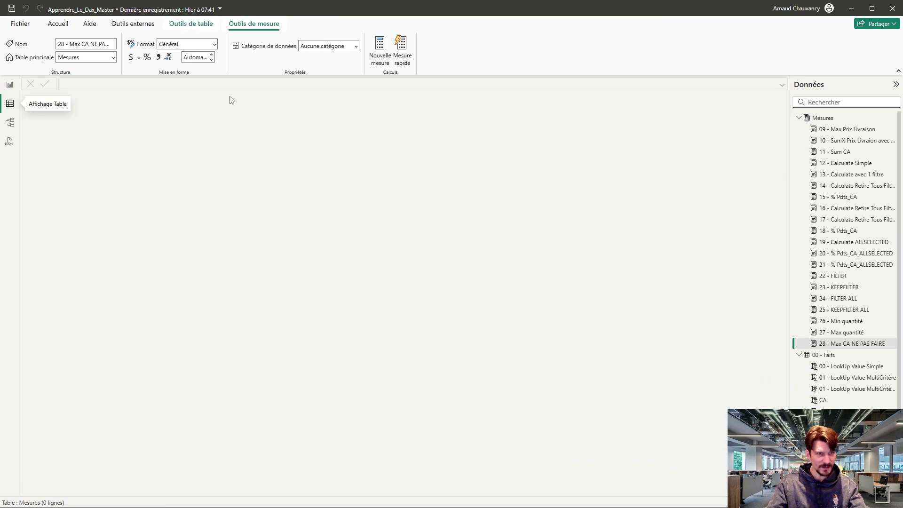
click(824, 355)
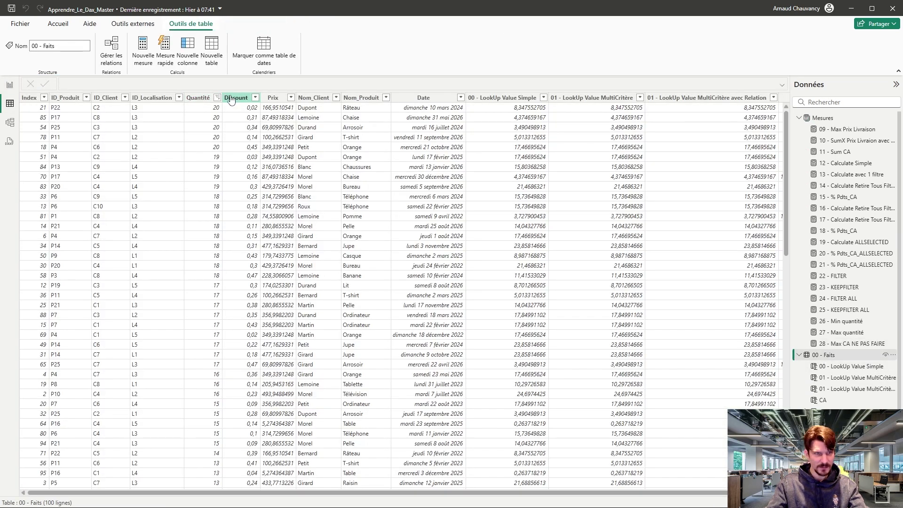
click(335, 98)
click(371, 193)
click(370, 215)
click(426, 282)
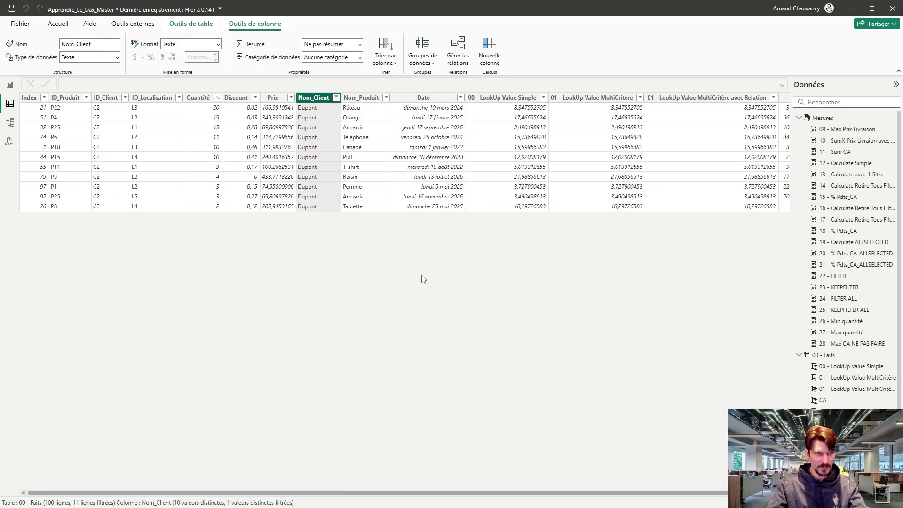
Filter Nom_Produit to Arrosoir, examine the CA values of the matching sales lines, and return to the report.
click(386, 97)
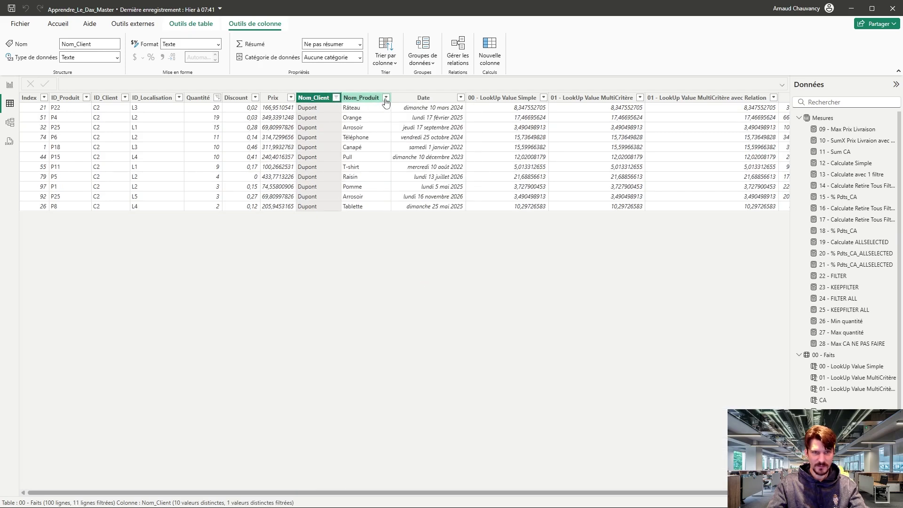
click(406, 192)
click(405, 201)
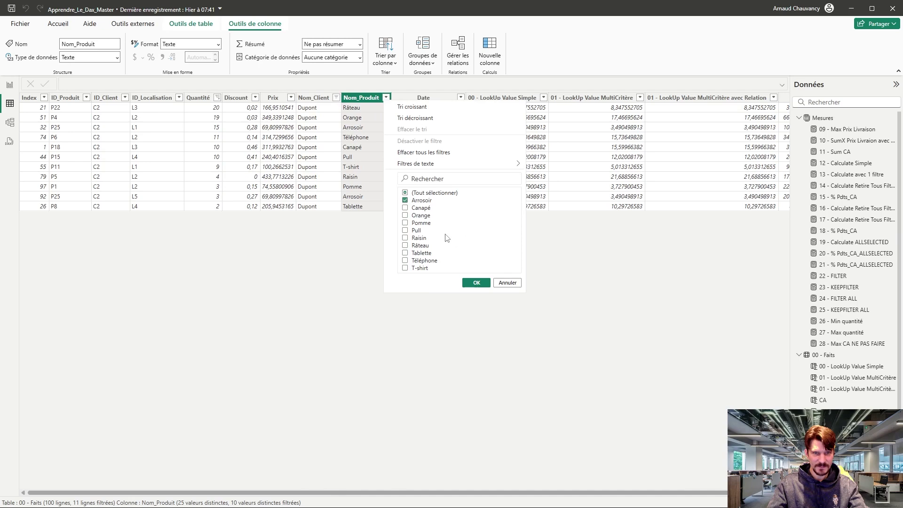
click(476, 282)
drag(463, 491, 585, 497)
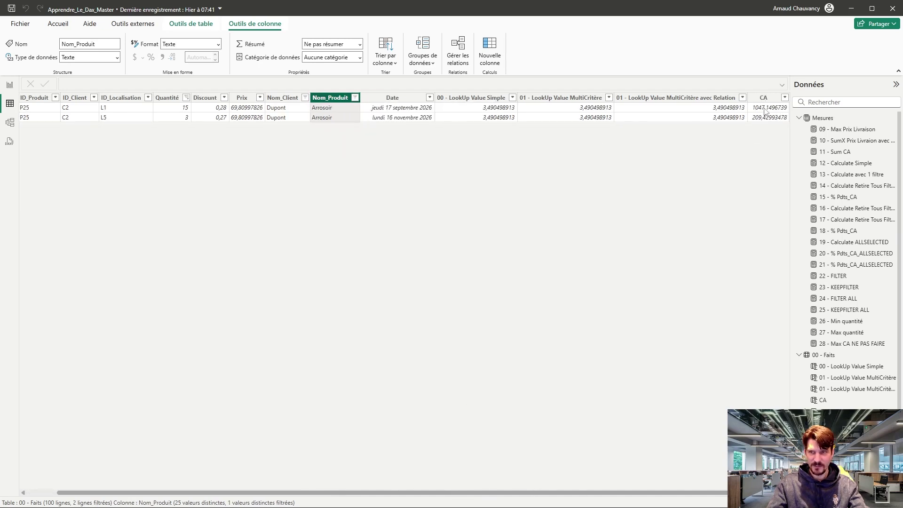
click(10, 85)
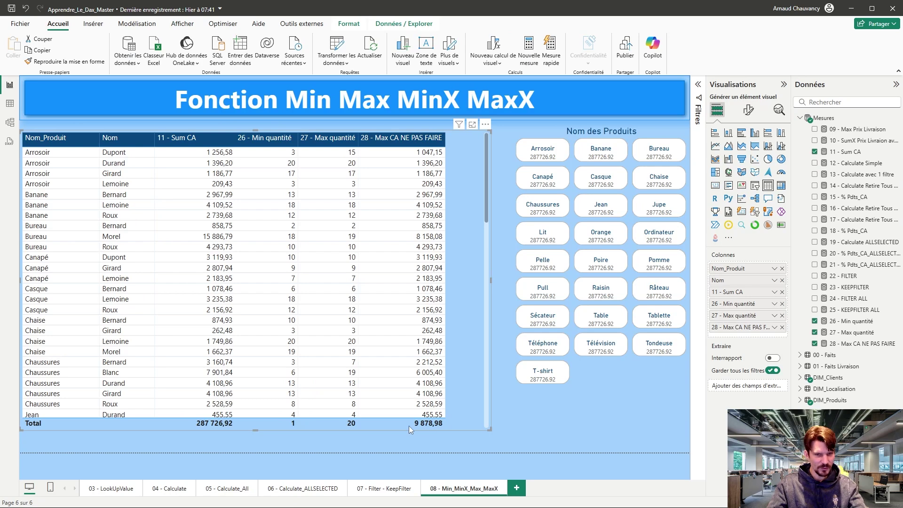
Check the largest CA by clearing all filters in 00 - Faits and sorting CA descending, and return to the report.
click(10, 104)
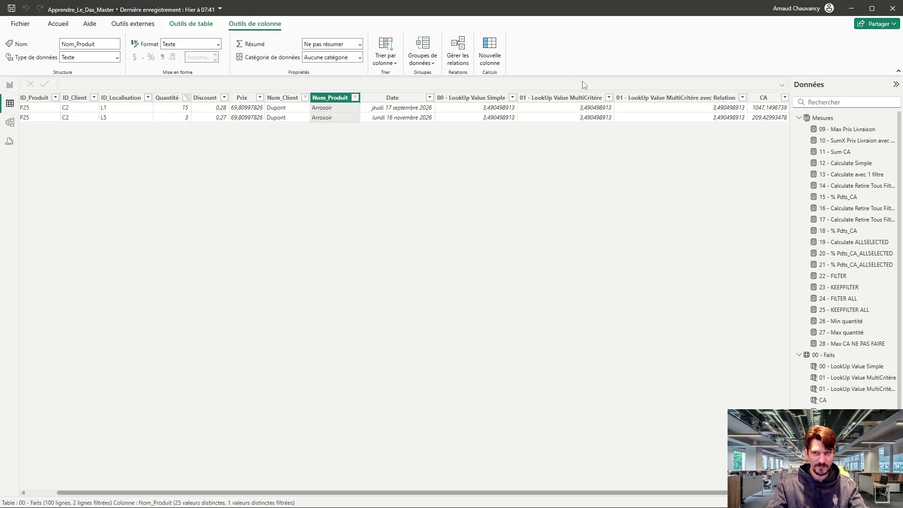
click(609, 98)
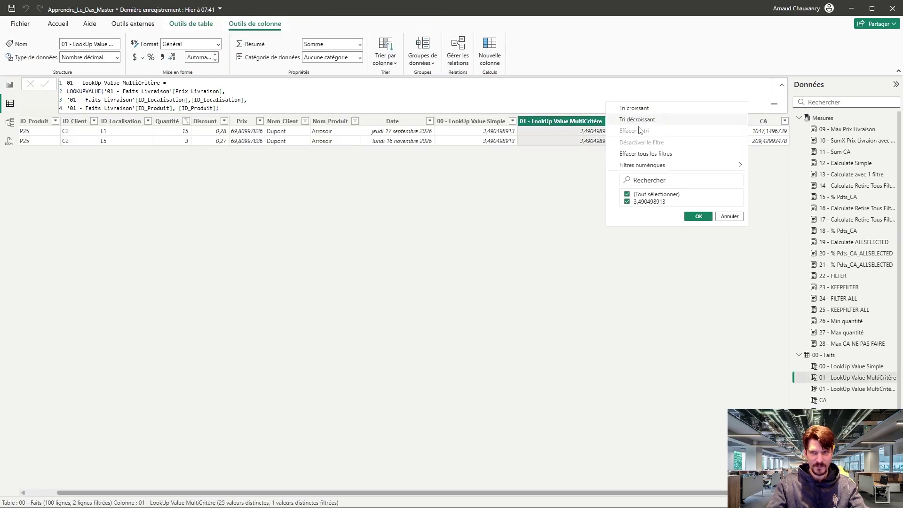
click(640, 157)
click(784, 122)
click(788, 120)
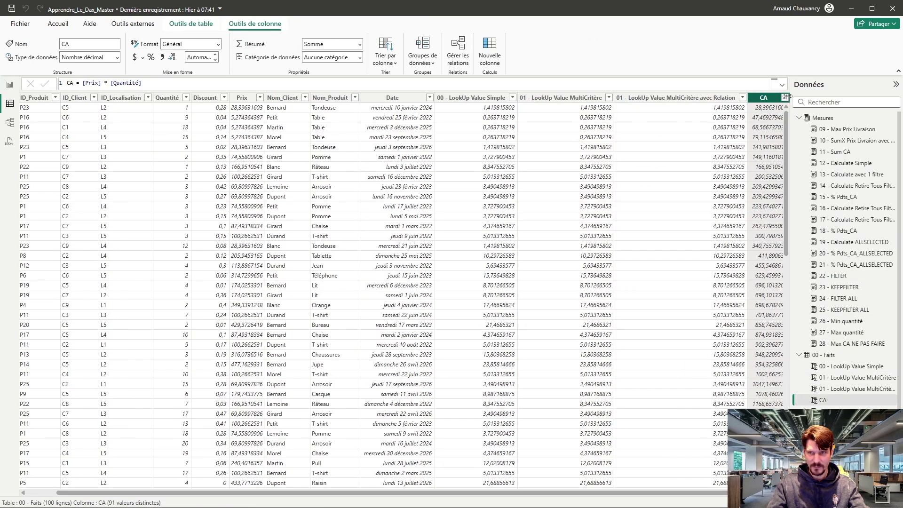
click(785, 98)
click(778, 115)
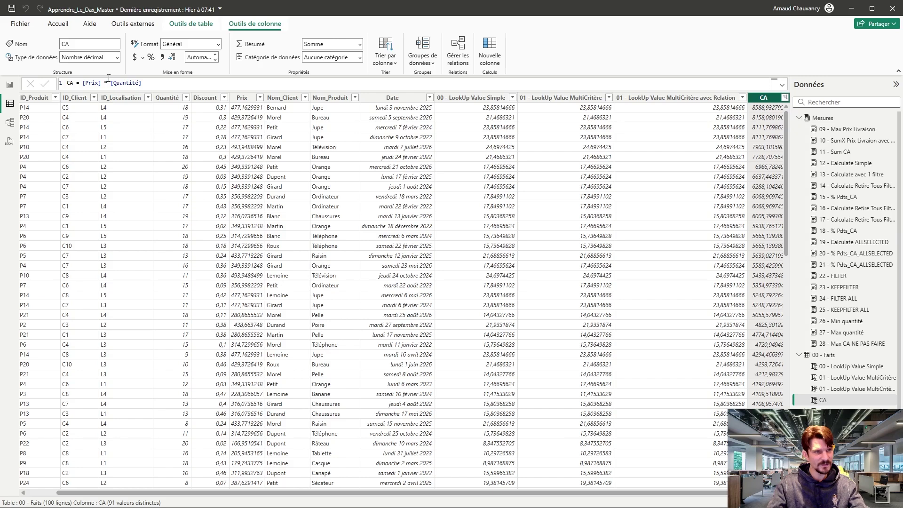
click(9, 85)
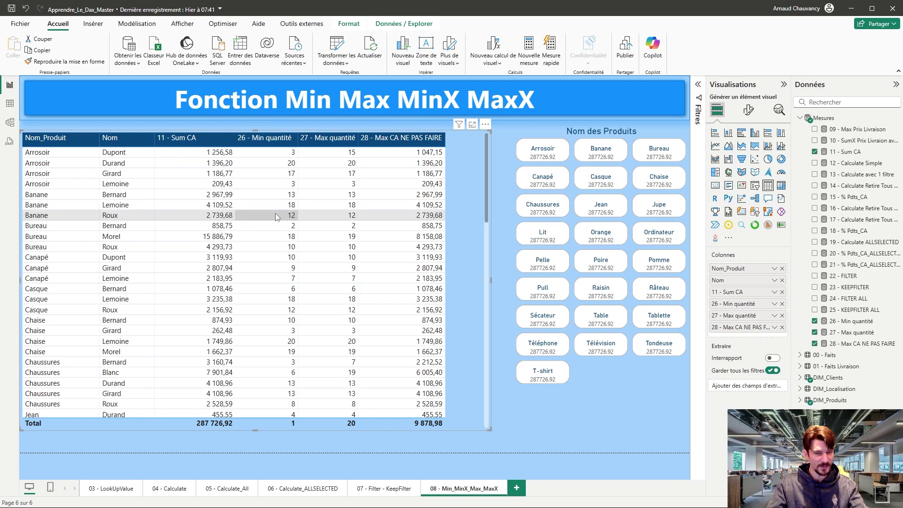
Copy the 28 - Max CA NE PAS FAIRE formula and create a new measure named "29 - MaxX CA A FAIRE".
click(844, 343)
key(ctrl+a)
key(ctrl+c)
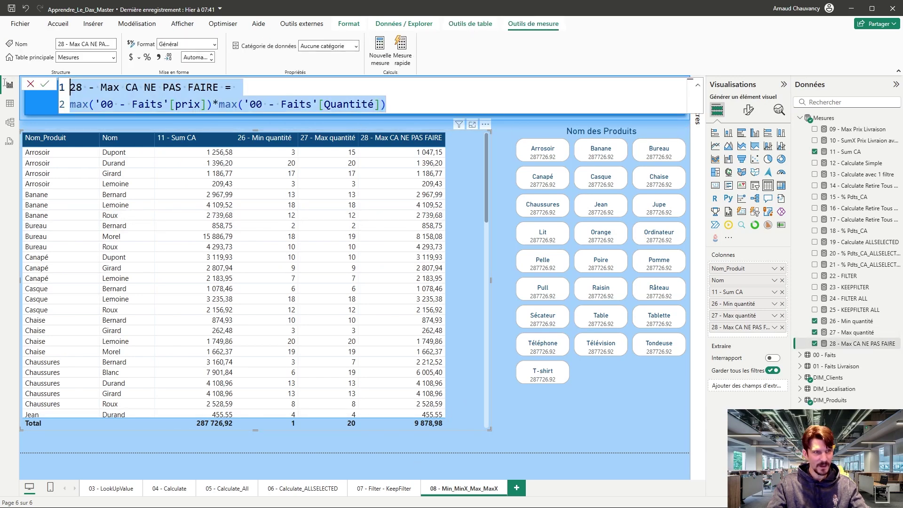
click(497, 453)
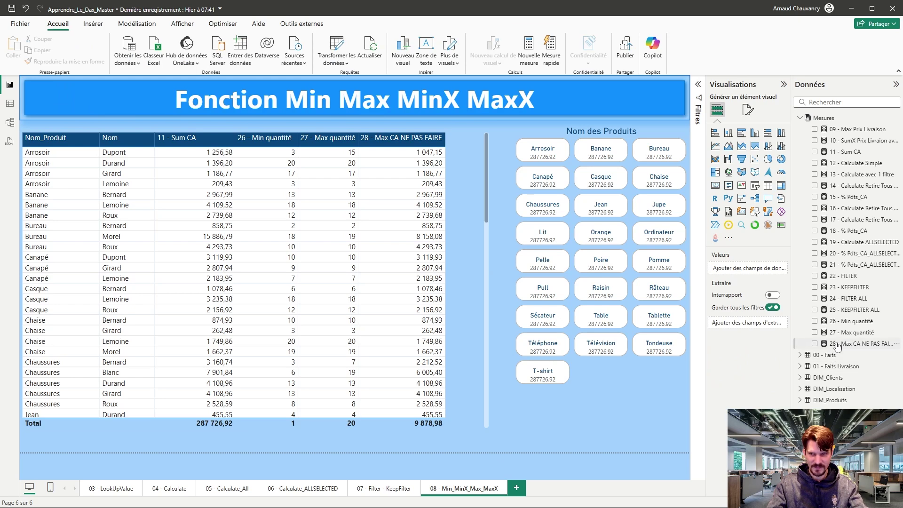
right_click(810, 344)
click(771, 371)
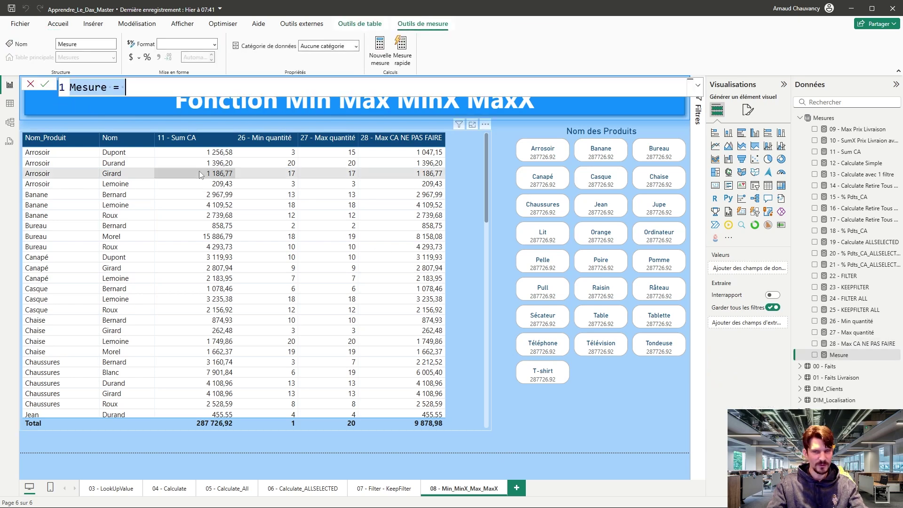
text(29)
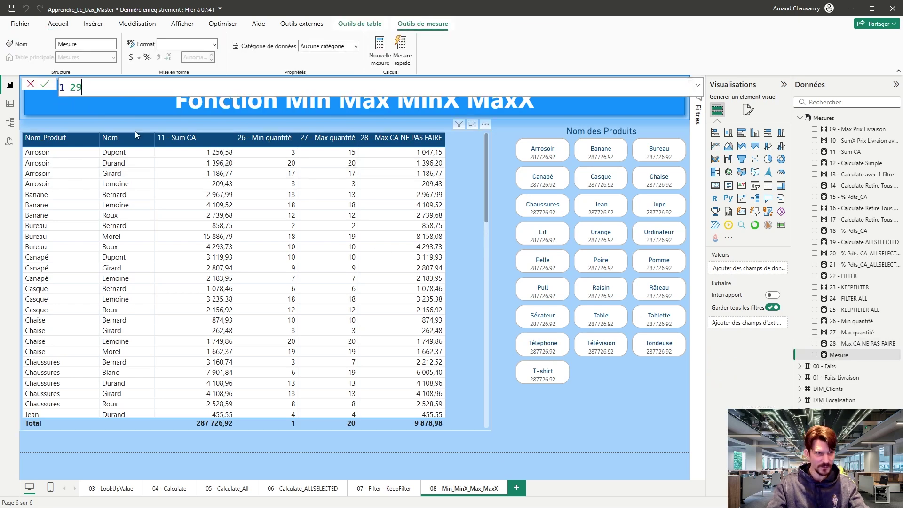
text( - Max)
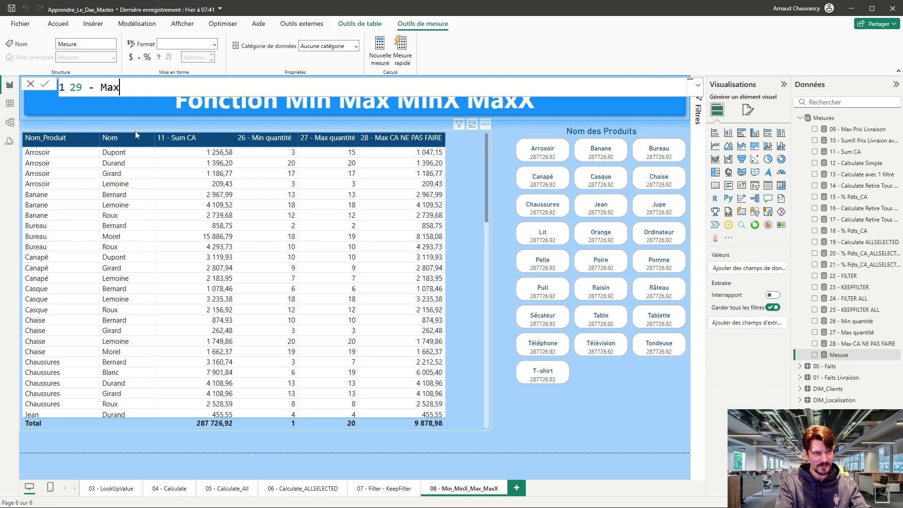
text(X CA A)
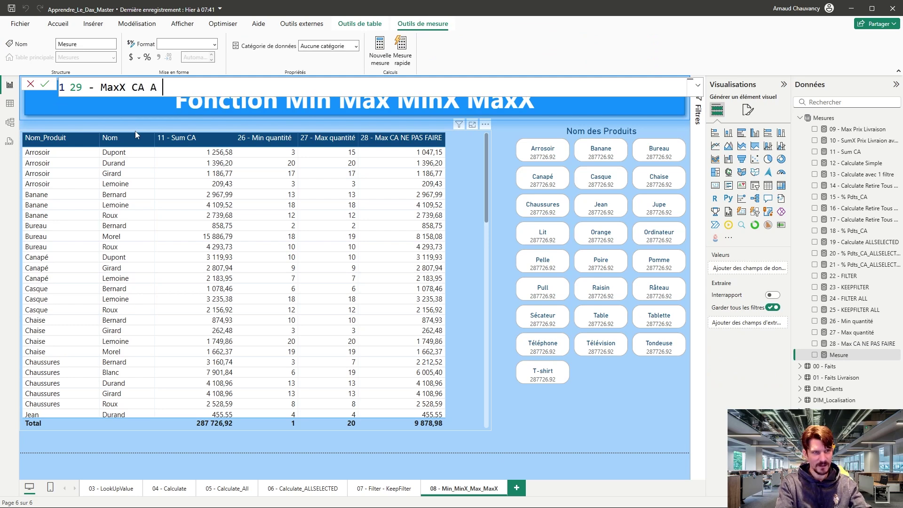
text( FA)
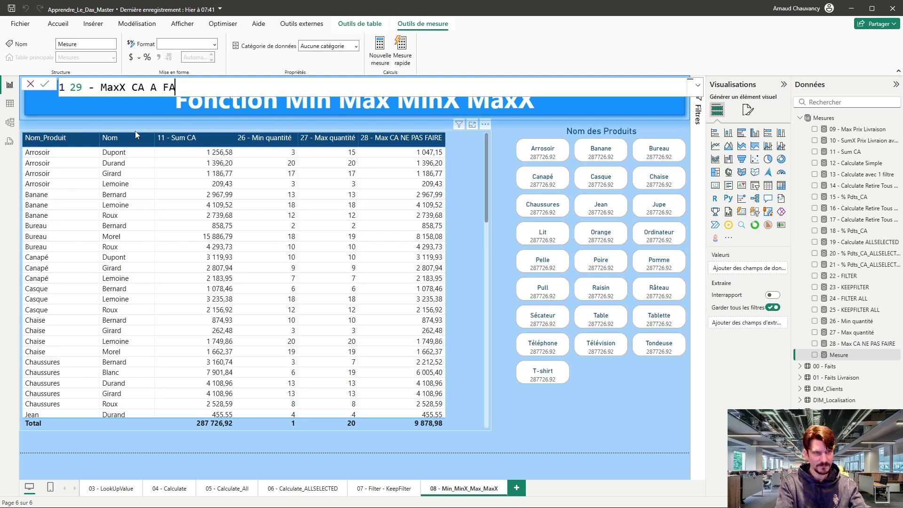
text(IRE =)
key(shift+Return)
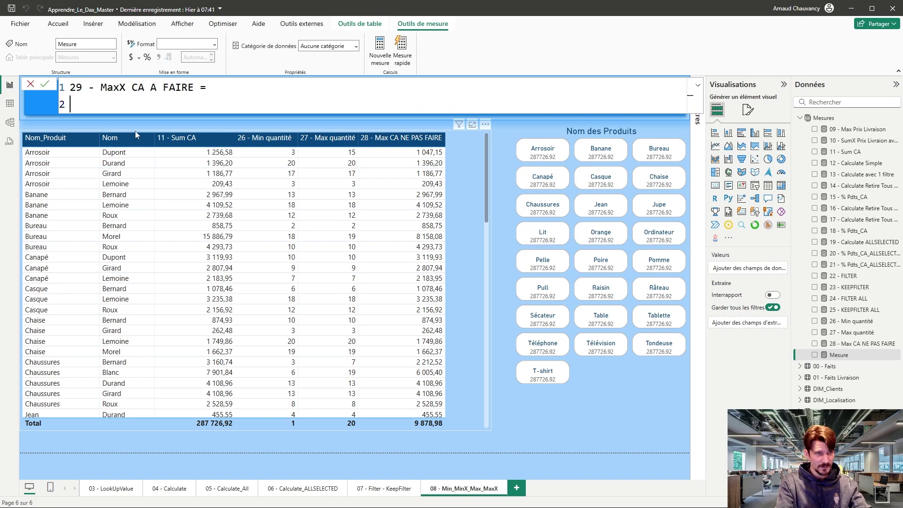
key(ctrl+v)
drag(235, 100, 70, 104)
key(BackSpace)
drag(213, 121, 387, 121)
key(BackSpace)
drag(89, 121, 279, 118)
key(BackSpace)
key(BackSpace)
key(BackSpace)
key(BackSpace)
key(BackSpace)
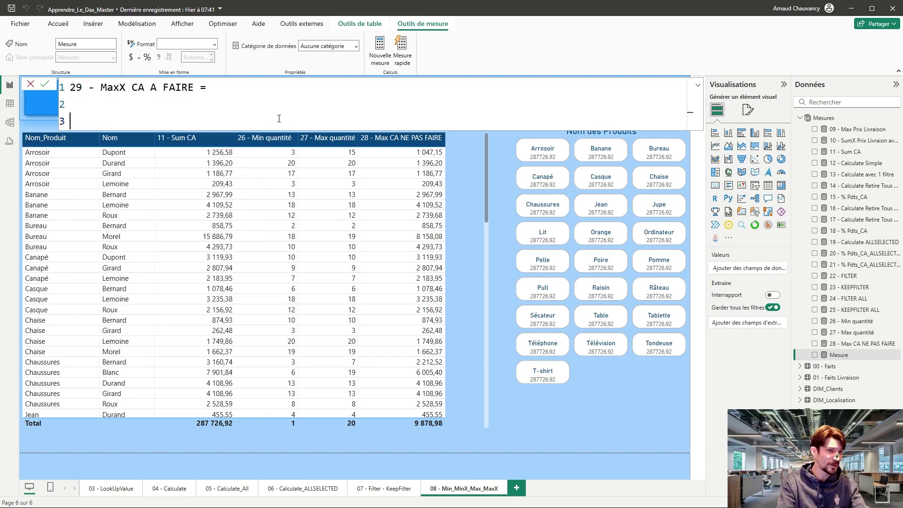
Begin the 29 - MaxX CA A FAIRE formula with MaxX, using '00 - Faits' as its table argument.
text(MaxX)
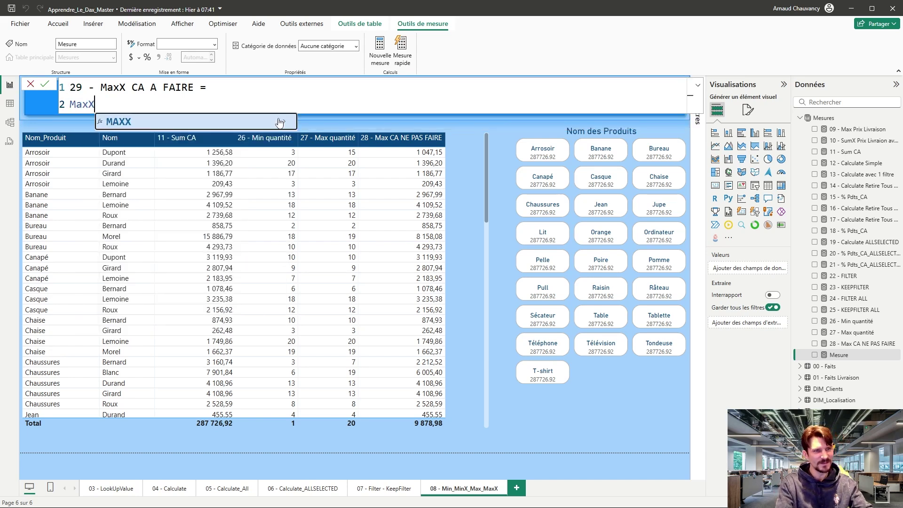
text(()
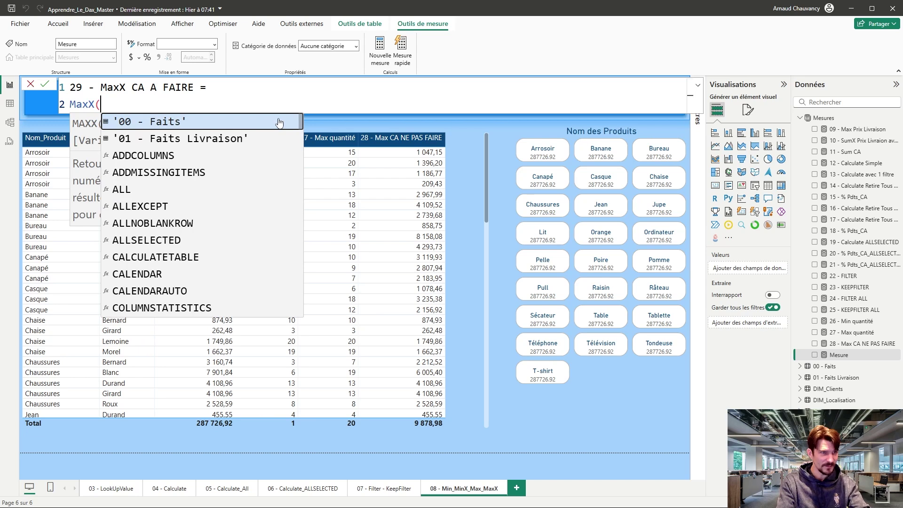
key(Escape)
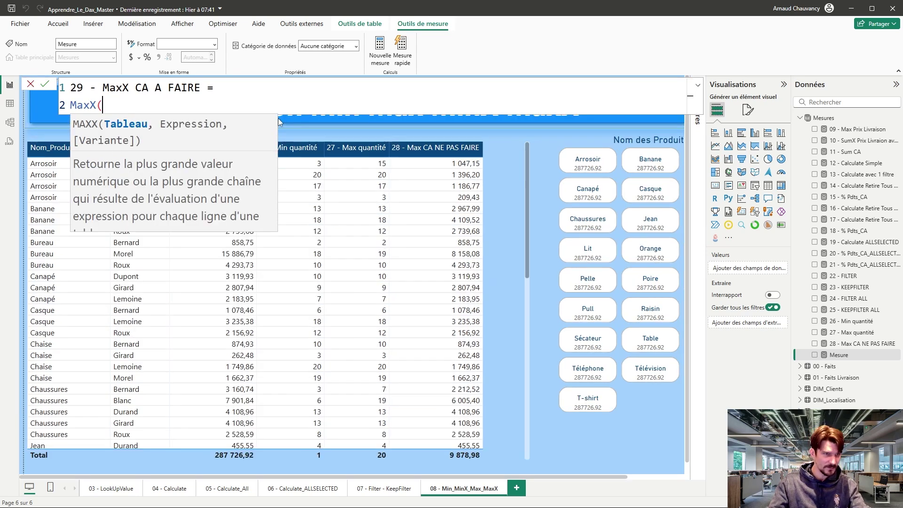
key(ctrl+space)
text(')
key(Tab)
text(,)
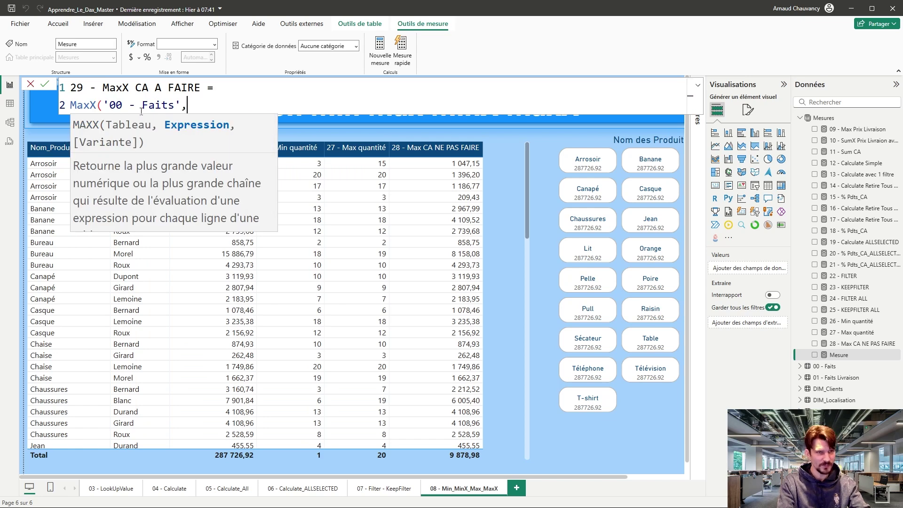
Complete the MaxX expression with '00 - Faits'[Prix]*'00 - Faits'[Quantité] and commit the measure.
text(')
key(Tab)
text([pr)
key(Tab)
text(*')
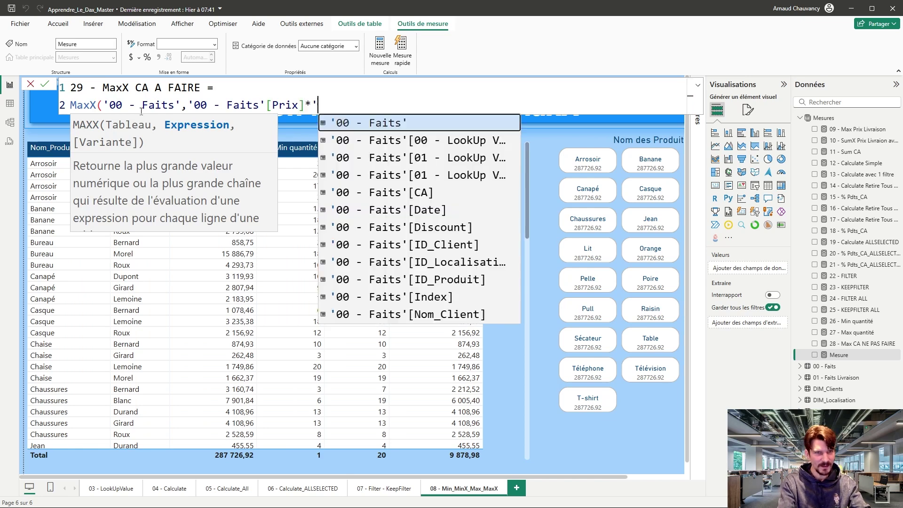
key(Tab)
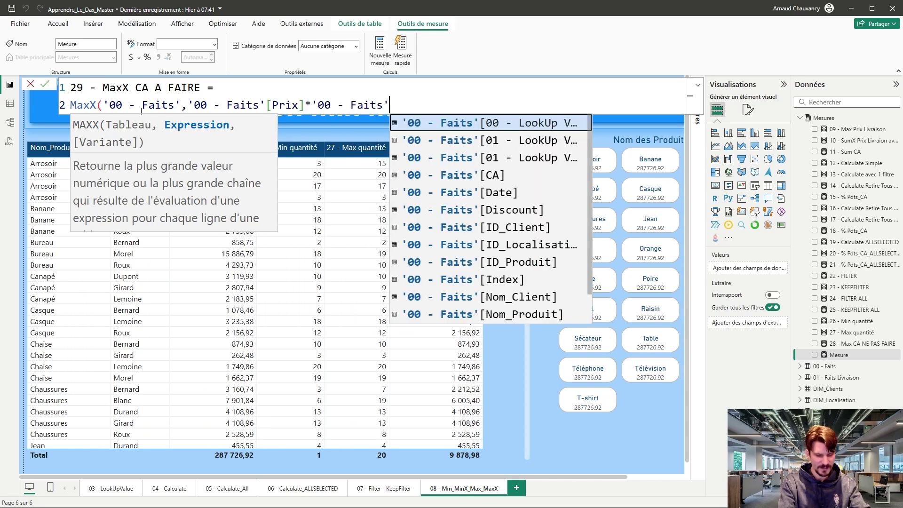
text([q)
key(Tab)
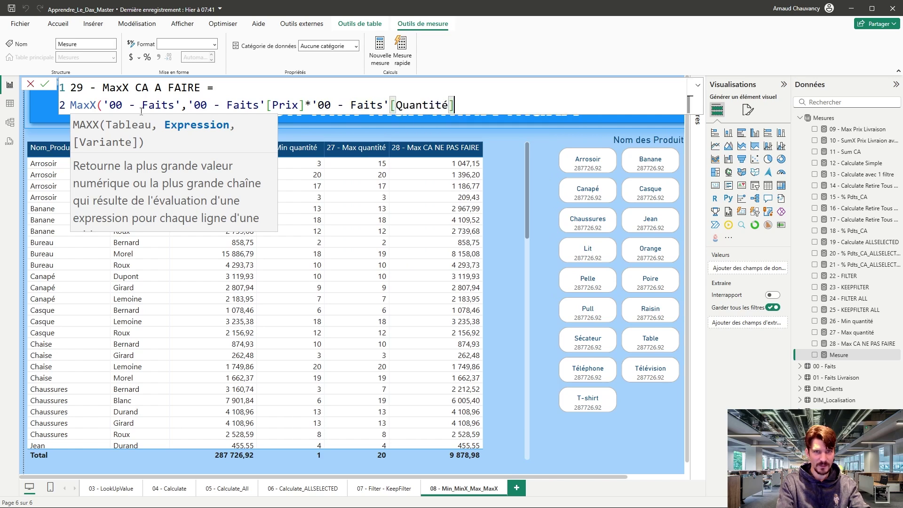
text())
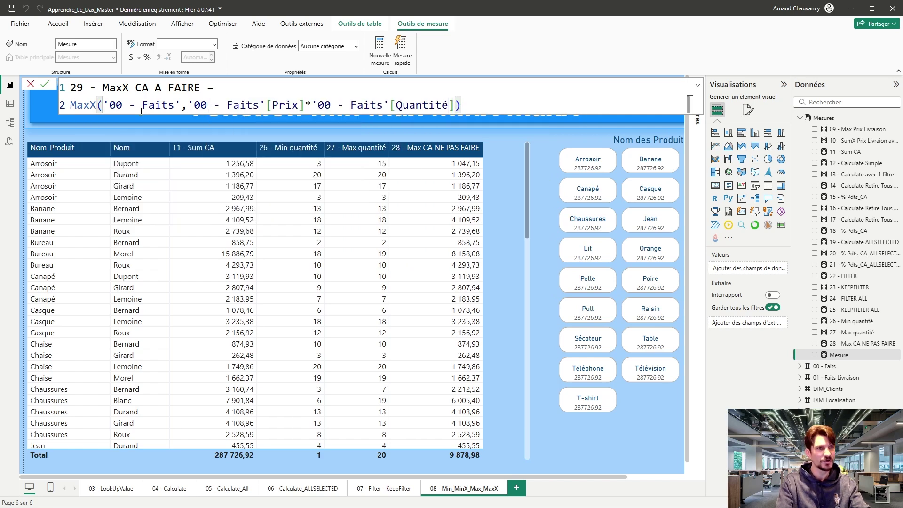
click(44, 83)
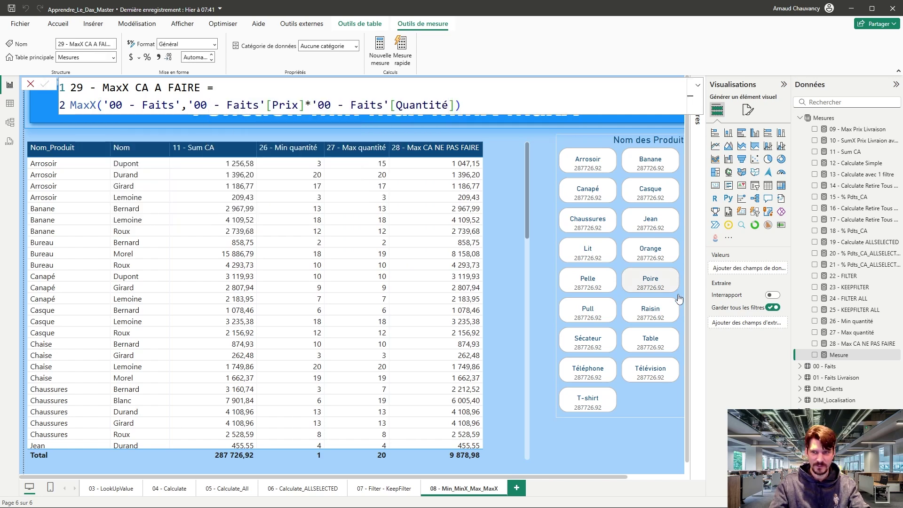
Add the 29 - MaxX CA A FAIRE measure to the report table as its last column.
drag(847, 354, 504, 293)
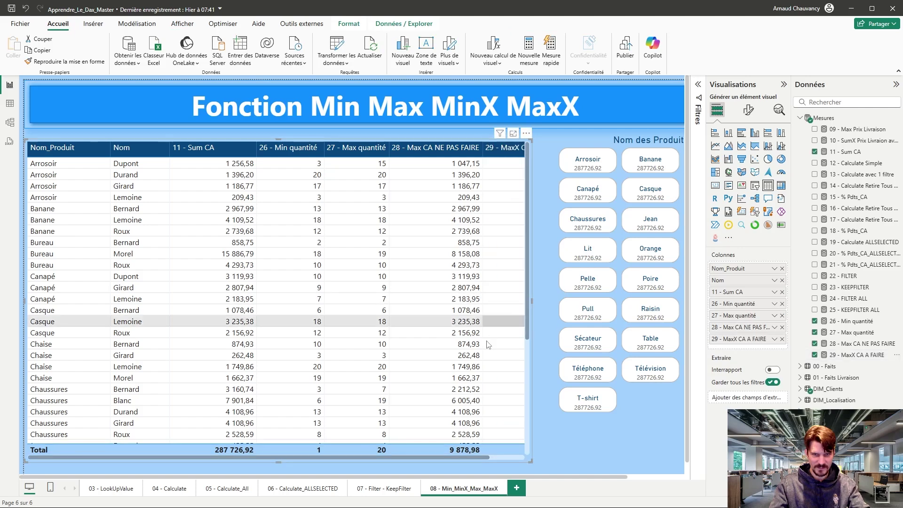
drag(463, 456, 526, 455)
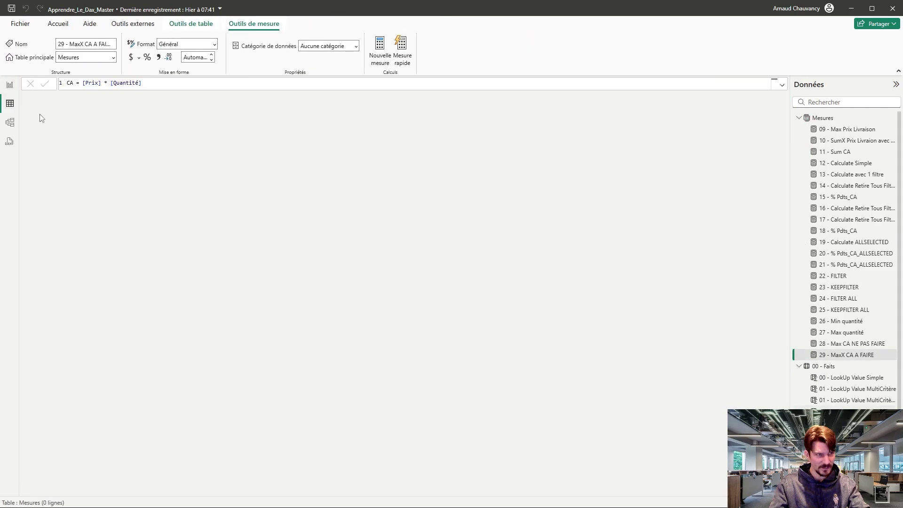
Check the MaxX total against the highest CA value in the 00 - Faits data table, and return to the report.
click(10, 104)
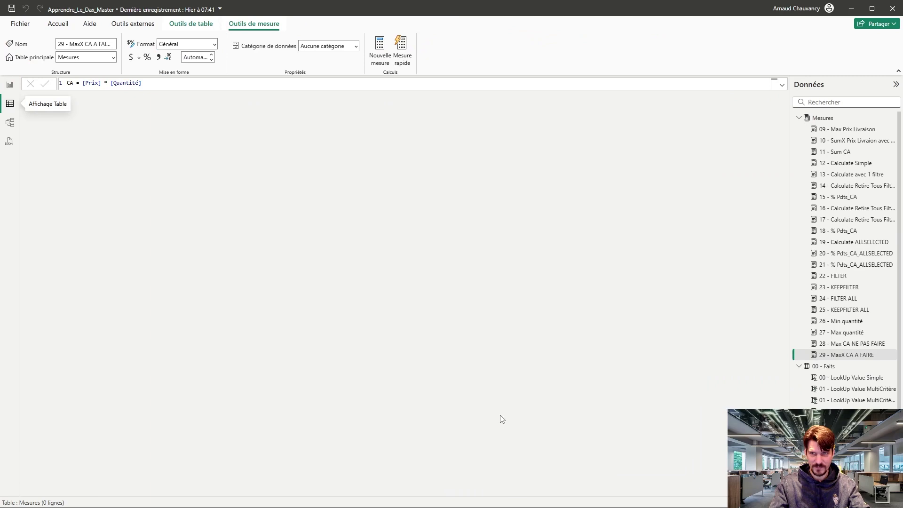
click(837, 366)
drag(577, 495, 610, 494)
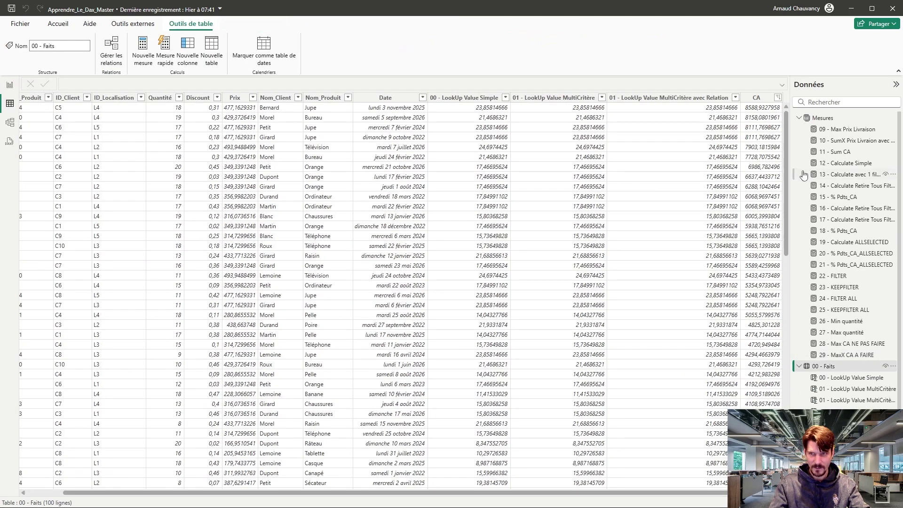
click(10, 85)
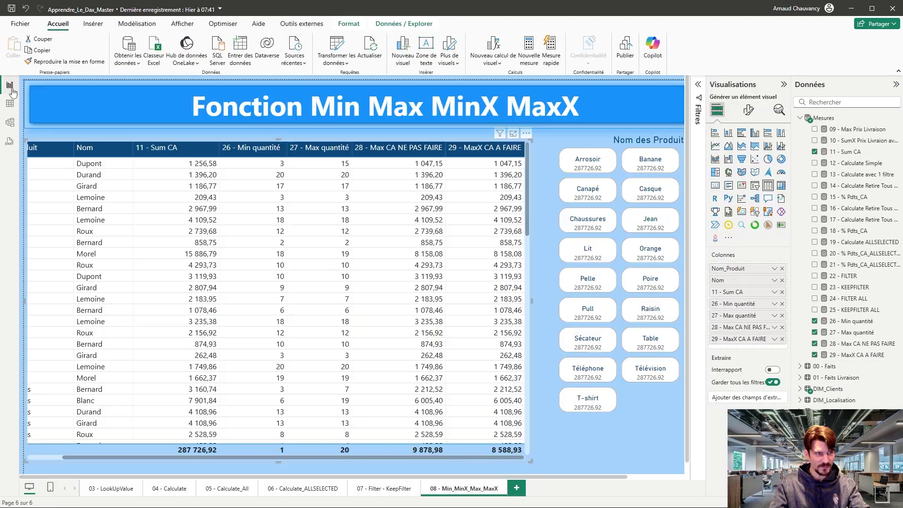
Copy the full 29 - MaxX CA A FAIRE formula and paste it into a new measure.
click(856, 354)
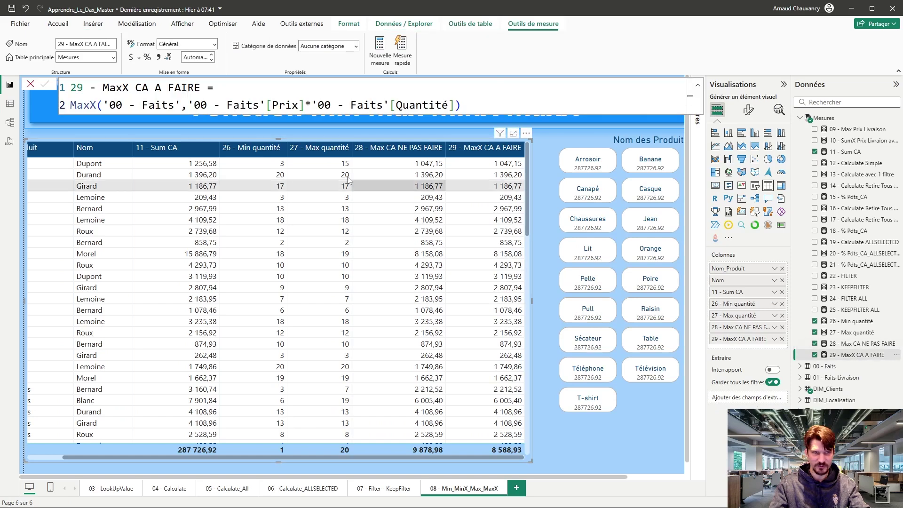
drag(461, 106, 2, 42)
key(ctrl+c)
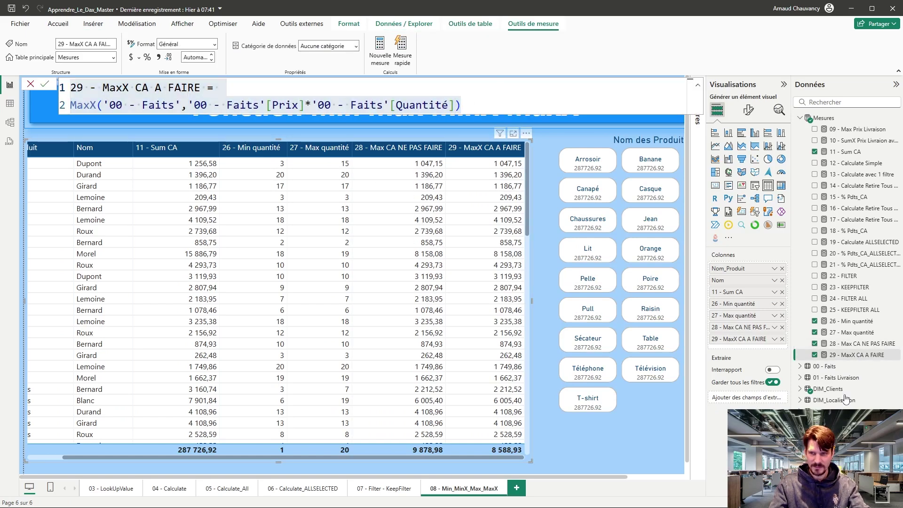
right_click(842, 355)
click(776, 225)
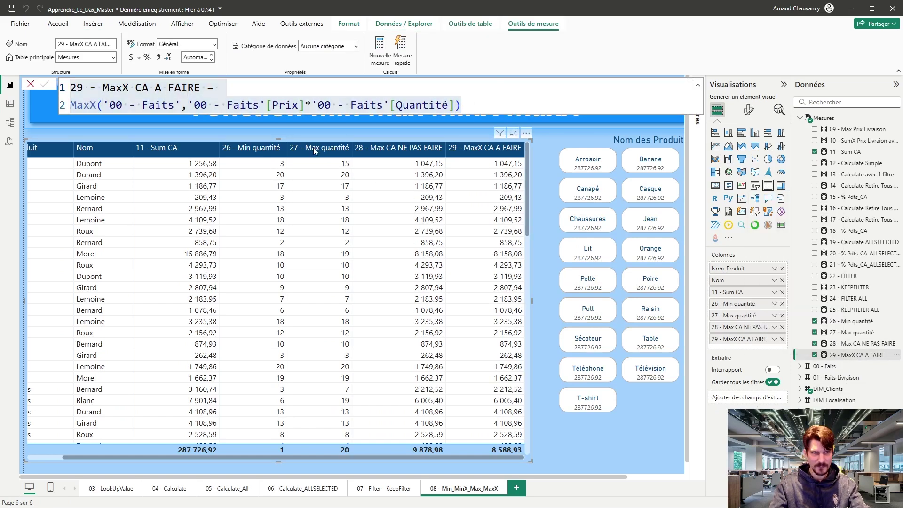
key(ctrl+a)
key(ctrl+v)
Rename the copied measure to "30 - MinX CA A FAIRE", change its function to MinX, and commit it.
double_click(82, 88)
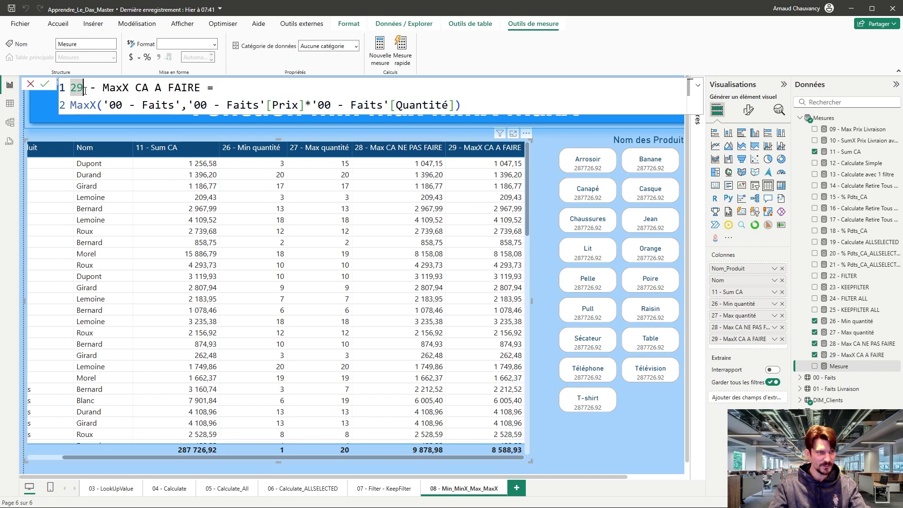
text(30)
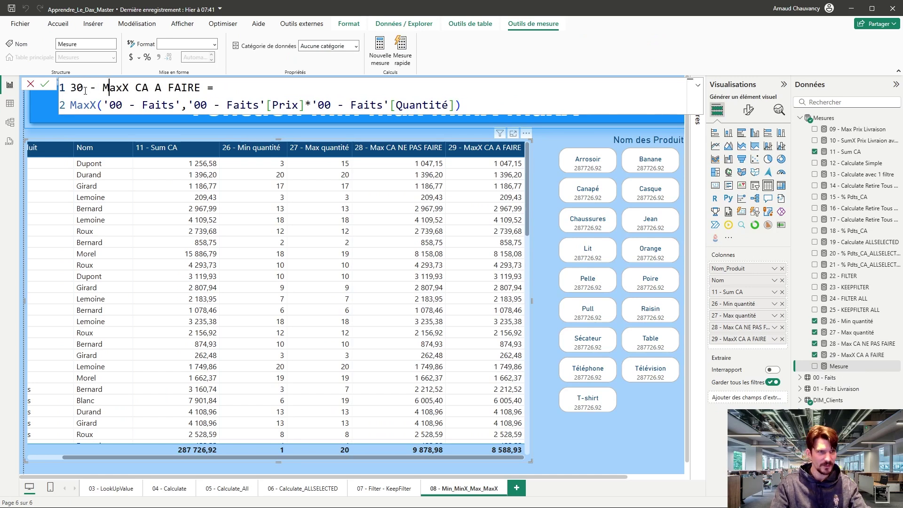
key(Right)
key(Delete)
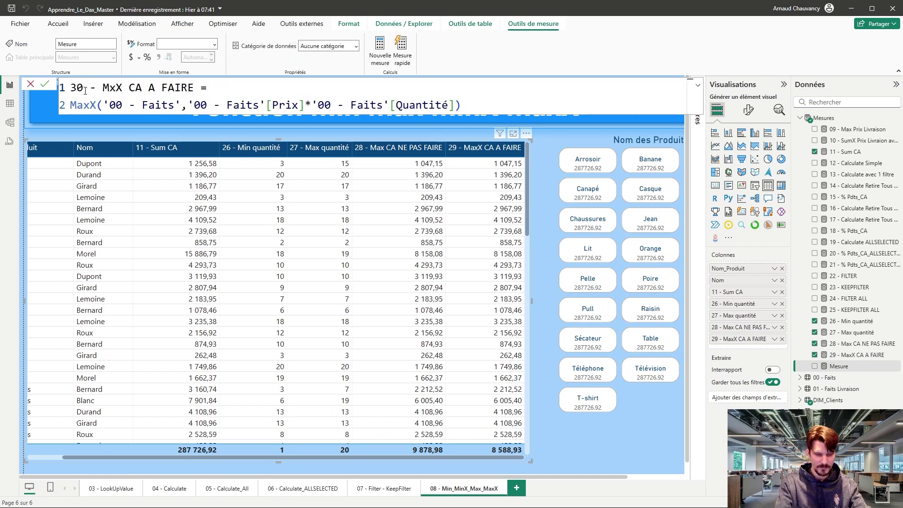
text(i)
drag(77, 105, 84, 106)
text(i)
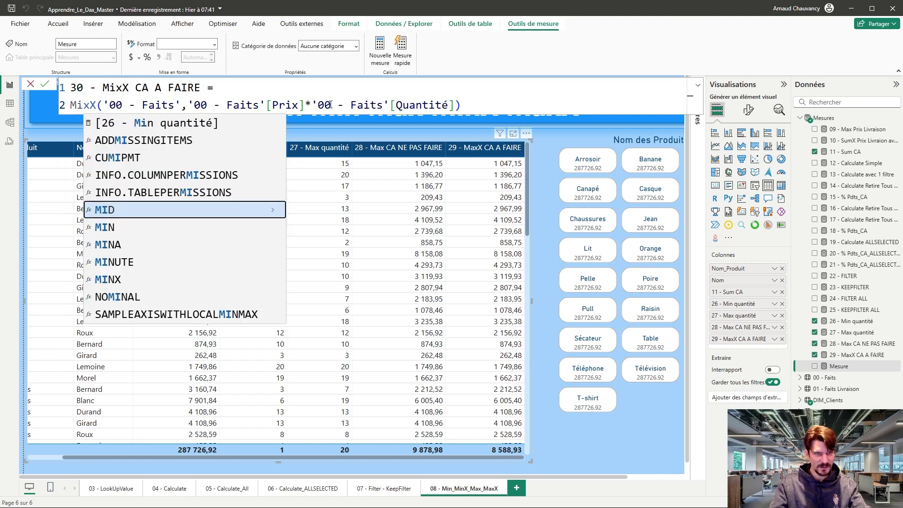
click(352, 104)
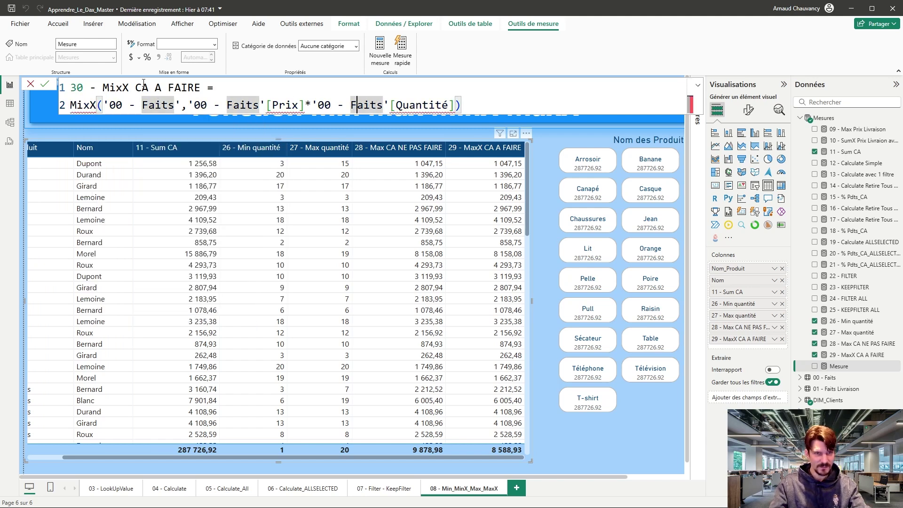
click(90, 106)
key(BackSpace)
text(n)
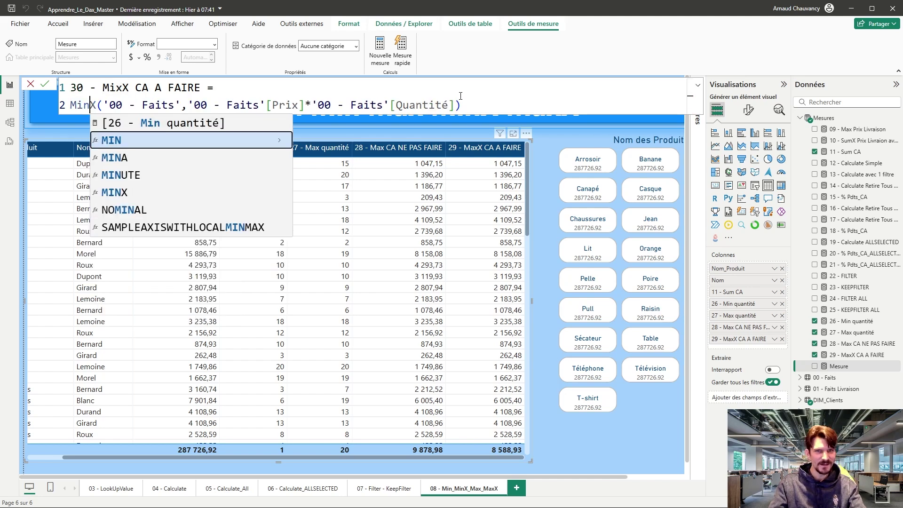
click(122, 88)
key(BackSpace)
text(n)
click(44, 84)
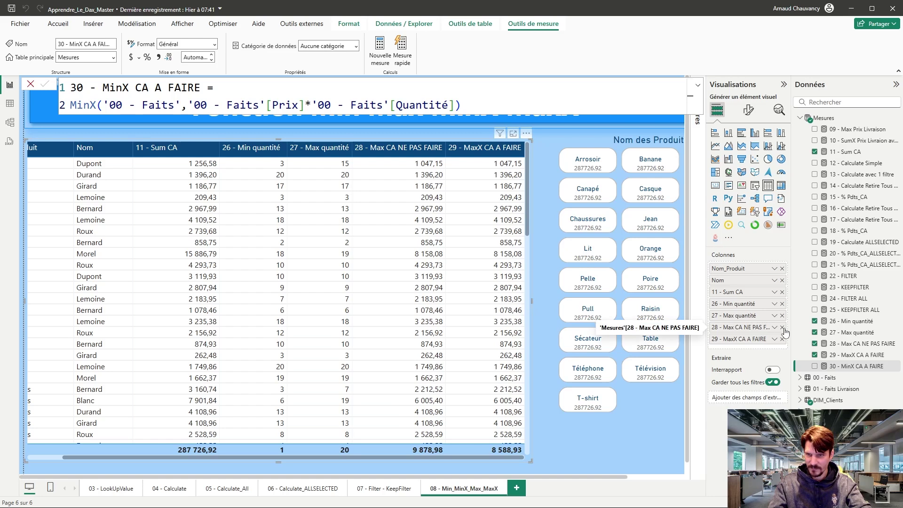
Replace 28 - Max CA NE PAS FAIRE with 30 - MinX CA A FAIRE in the report table.
click(813, 343)
drag(855, 366, 751, 329)
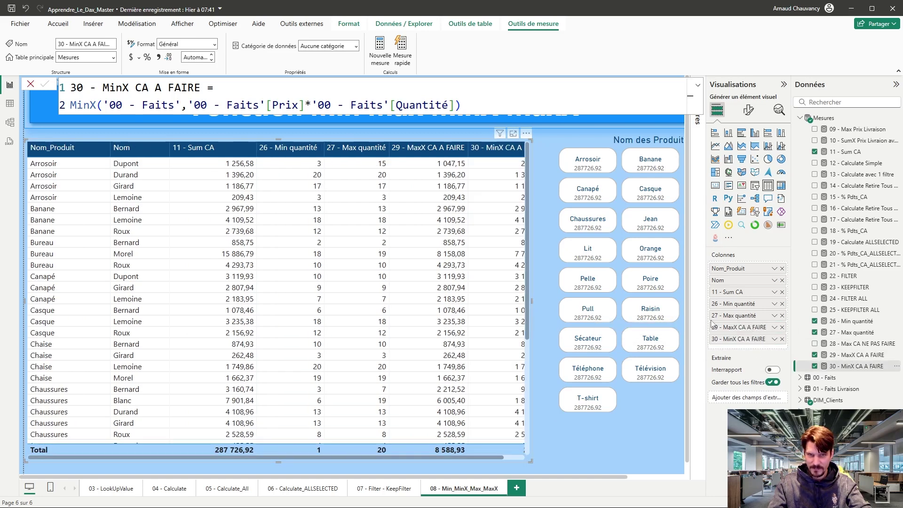
drag(488, 456, 526, 445)
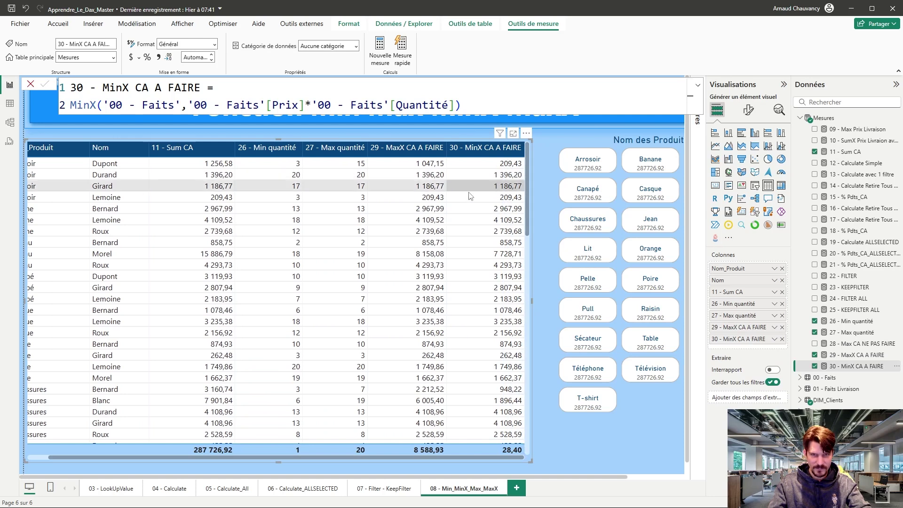
Examine the CA column in the 00 - Faits data table to verify MinX, and return to the report with the table deselected.
click(10, 104)
click(818, 377)
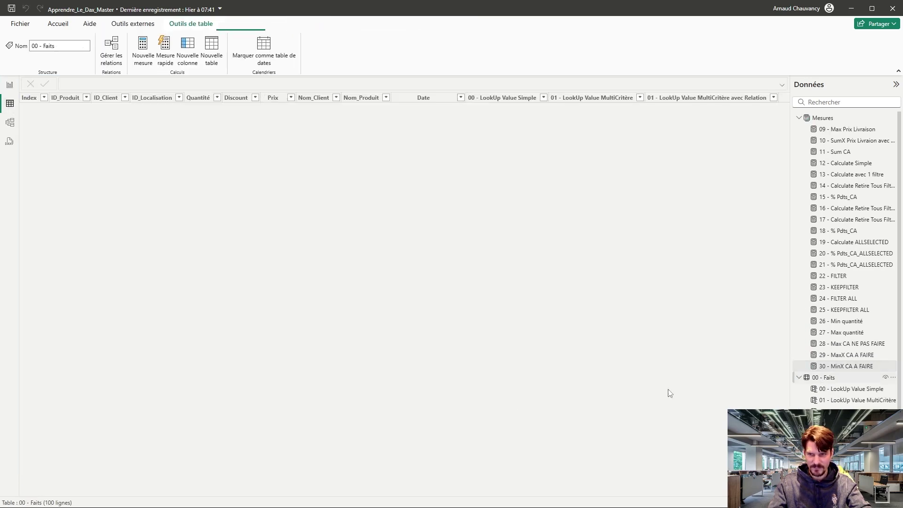
drag(488, 491, 613, 492)
click(756, 98)
click(778, 97)
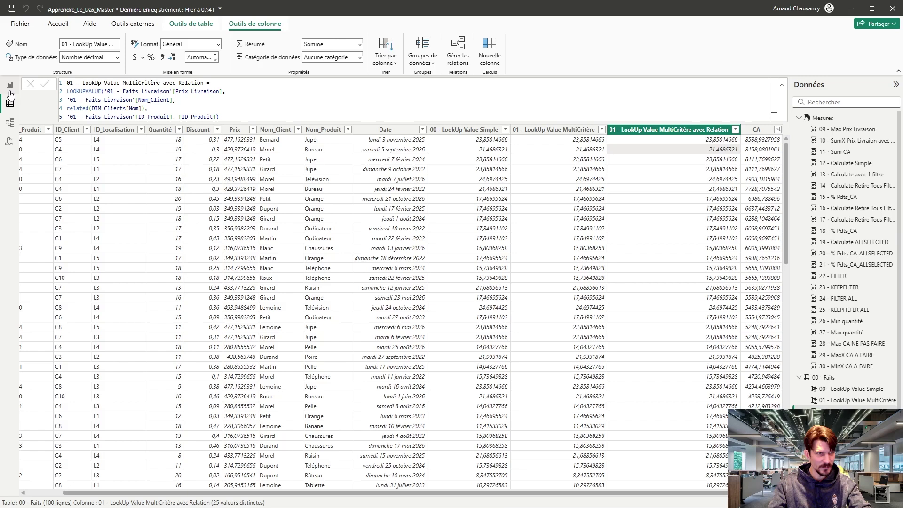
click(9, 84)
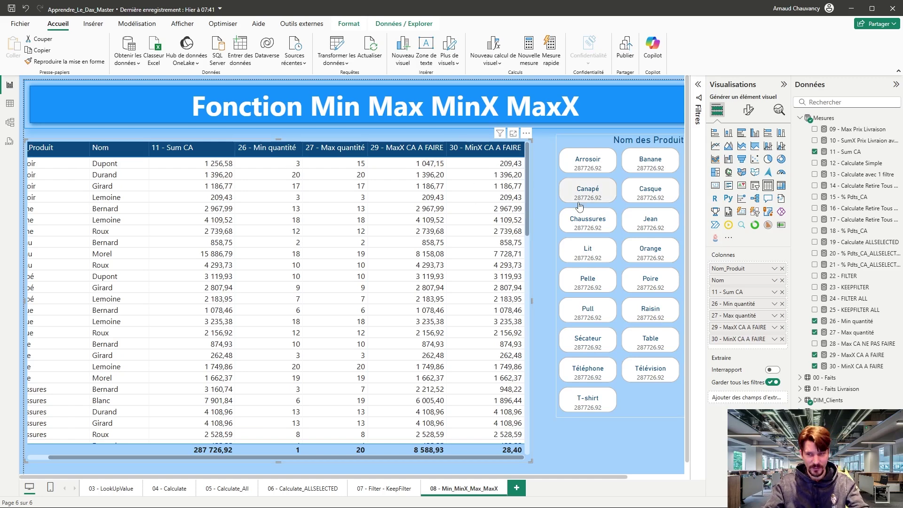
click(615, 450)
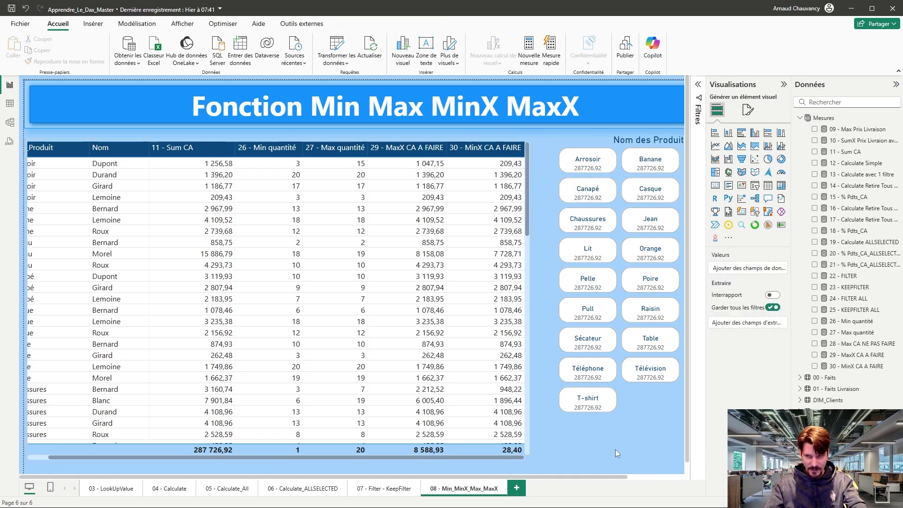